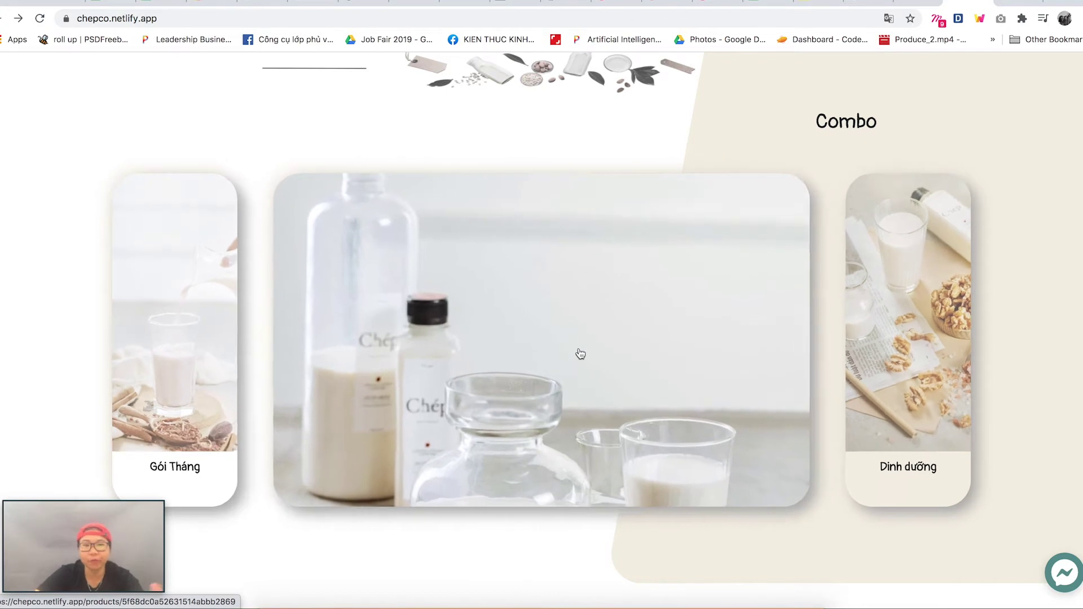
# - View the Acne combo's product page, return home, scroll to the social section and open ChepBot
pyautogui.click(536, 387)
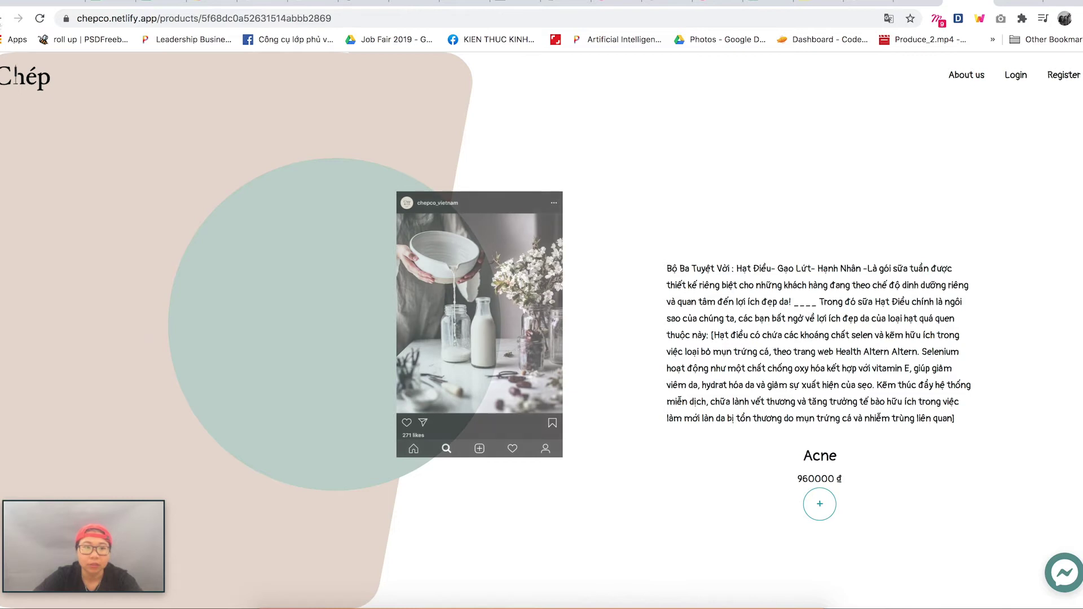
pyautogui.click(1, 21)
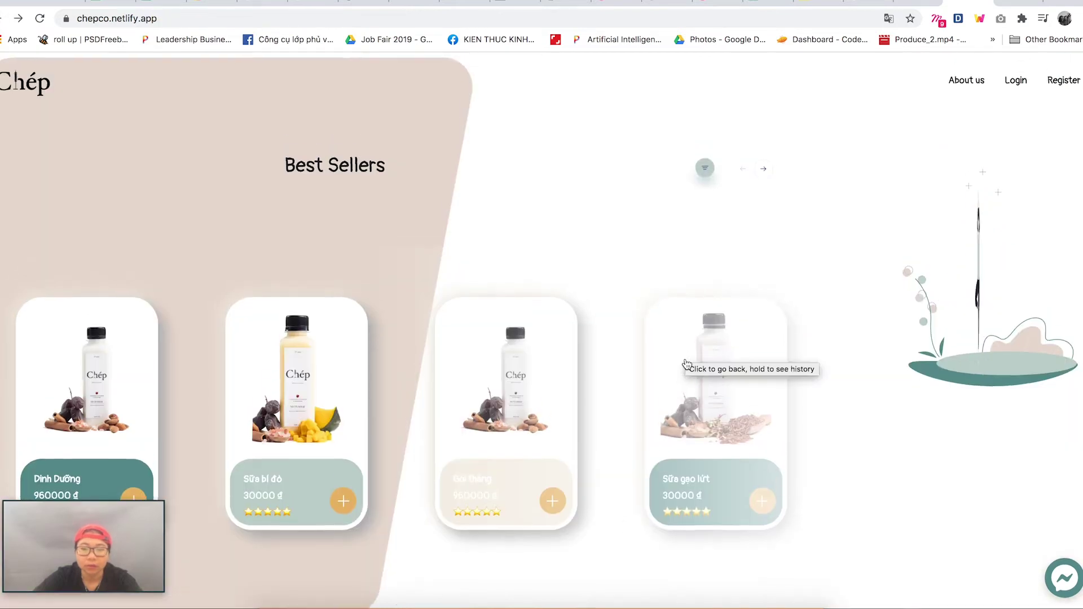
pyautogui.scroll(-6, 686, 360)
pyautogui.scroll(-15, 685, 361)
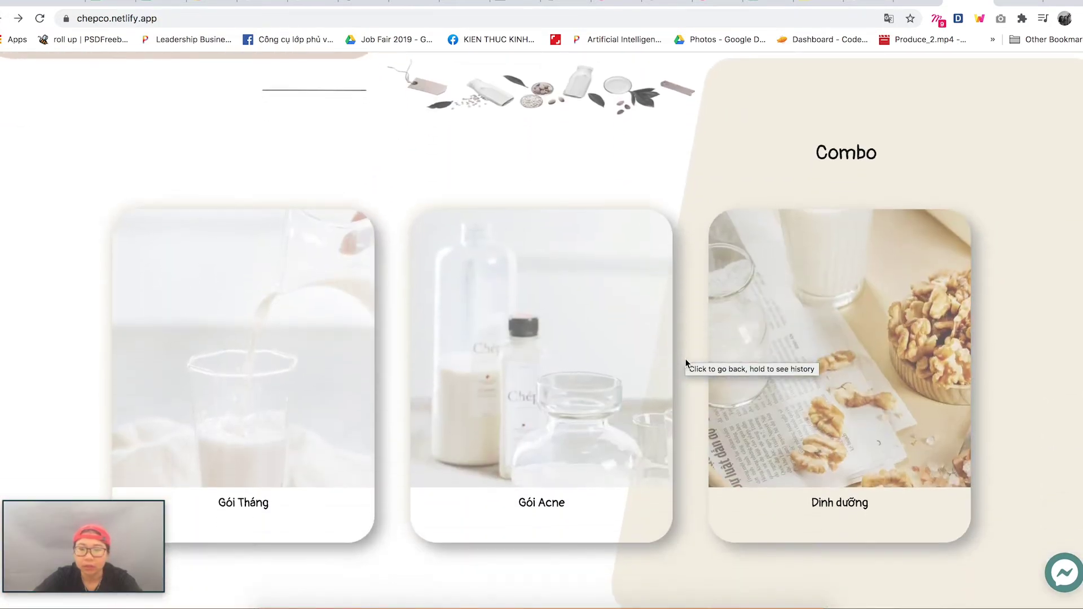
pyautogui.scroll(-6, 686, 359)
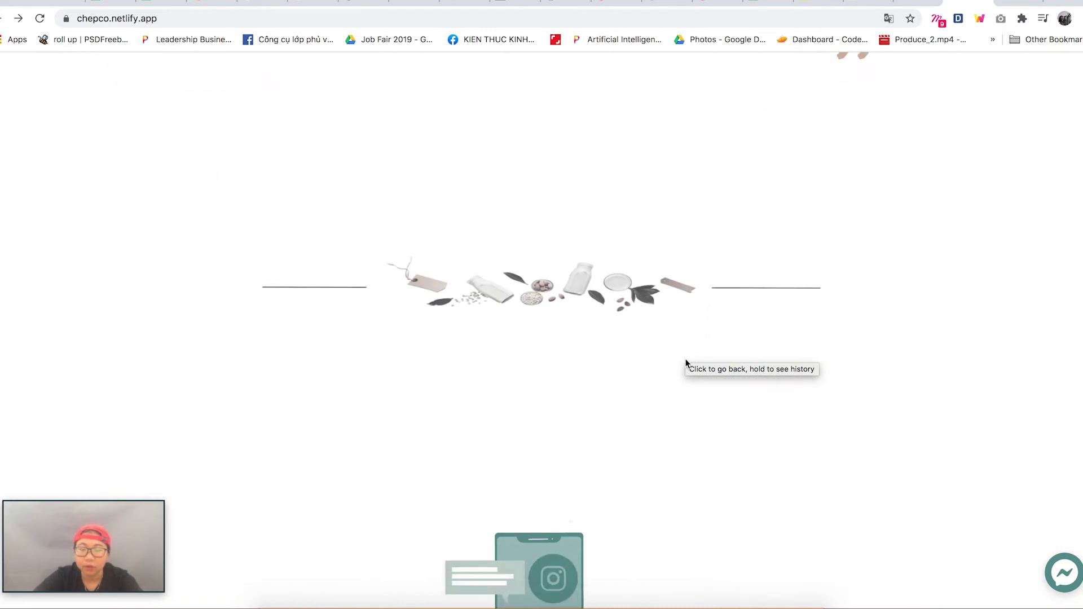
pyautogui.scroll(-1, 685, 359)
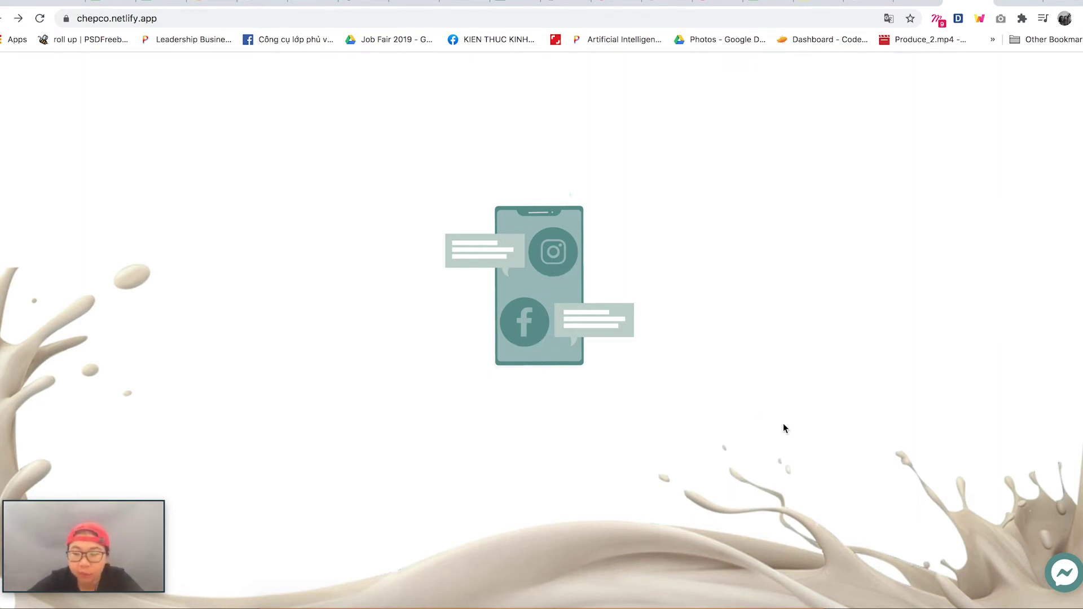
pyautogui.click(1068, 589)
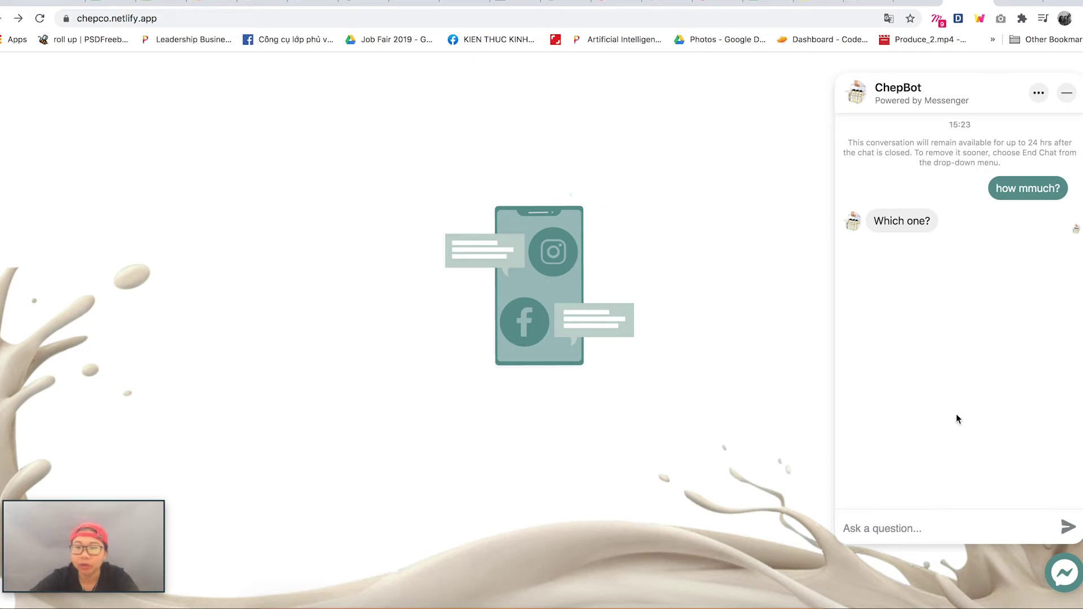
# - End the existing ChepBot conversation and start a new chat as a guest
pyautogui.click(1039, 93)
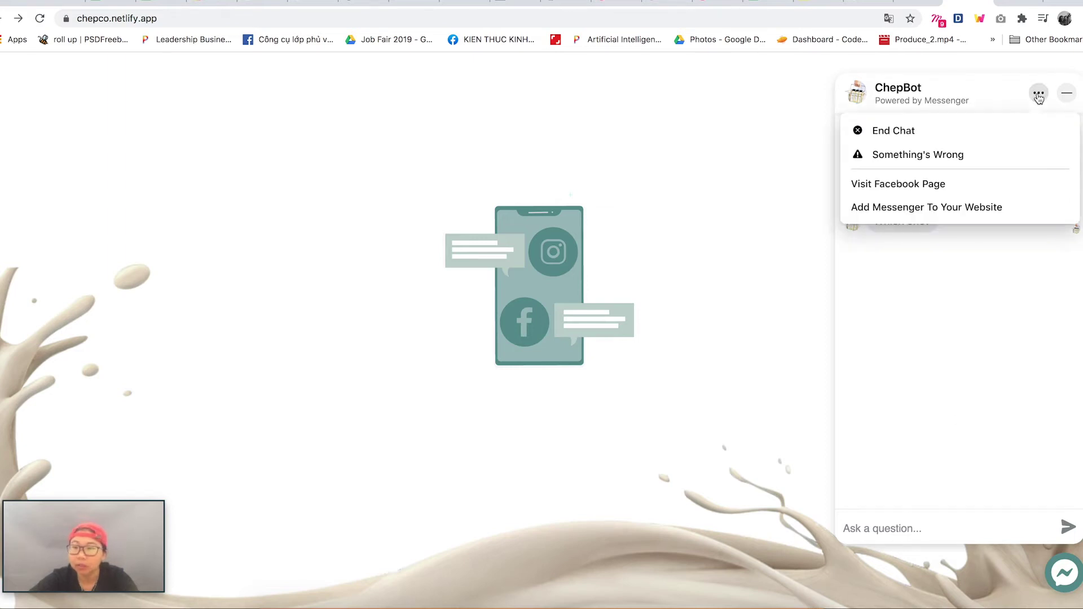
pyautogui.click(949, 135)
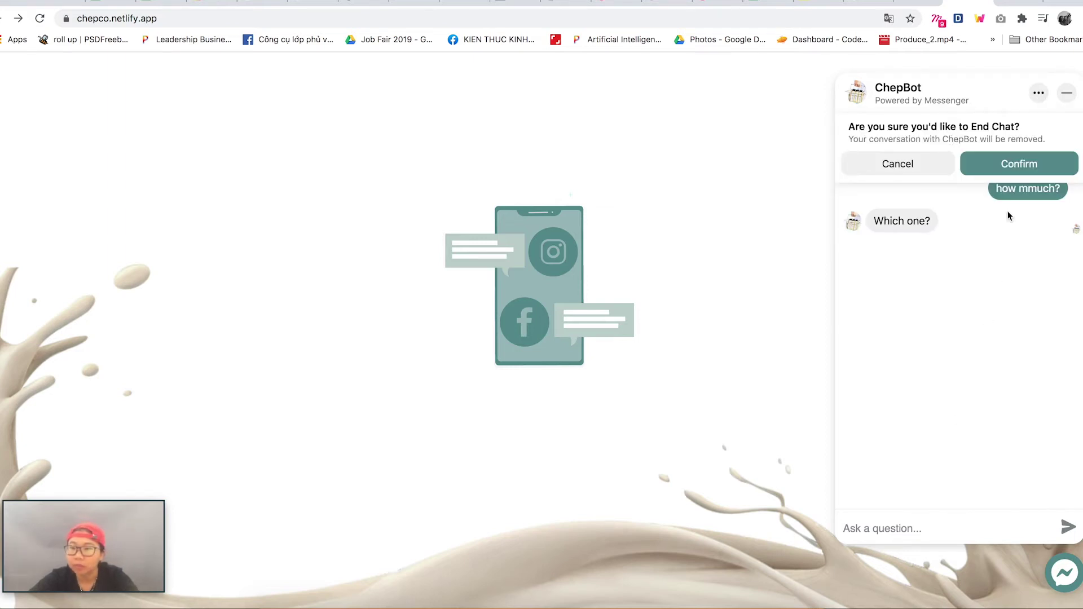
pyautogui.click(1020, 162)
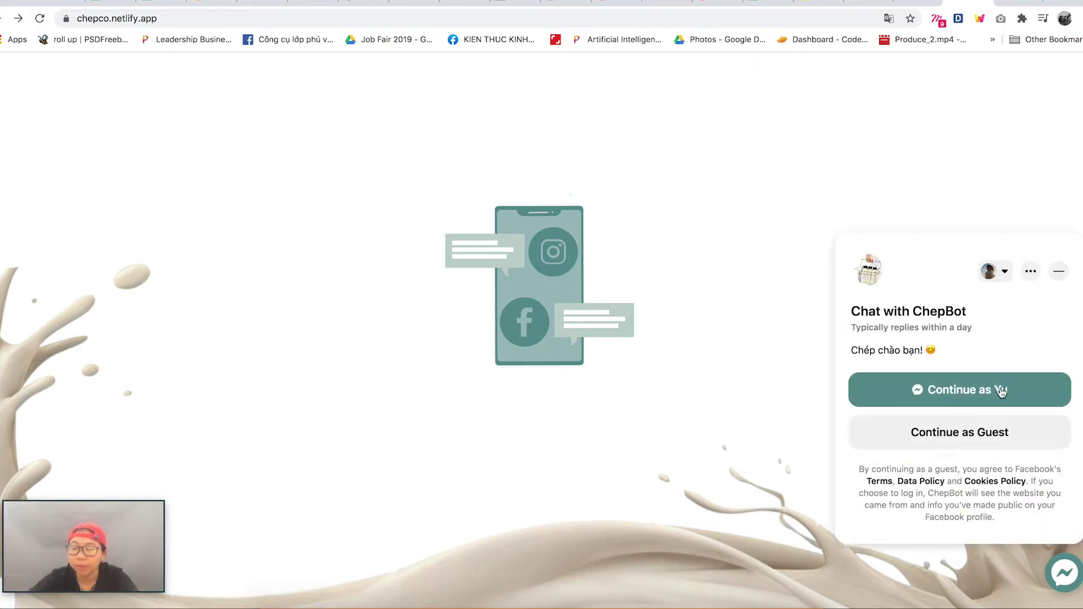
pyautogui.click(949, 432)
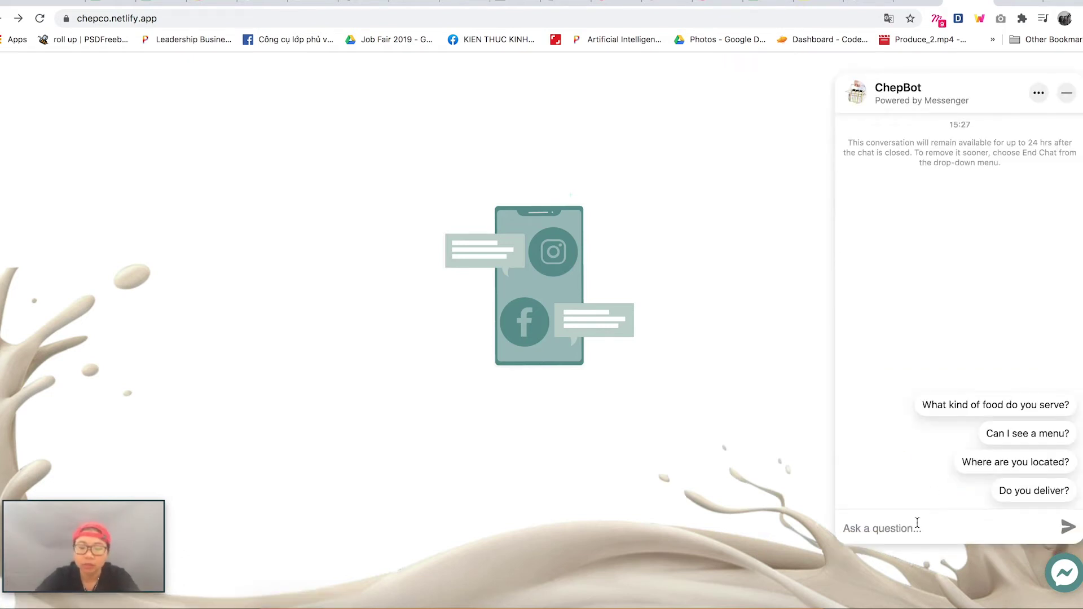
# - Ask 'what is combo goi thang', get the '12 bottle a month' reply, then minimize the chat
pyautogui.write('what')
pyautogui.write(' is combo ')
pyautogui.write('goi thang')
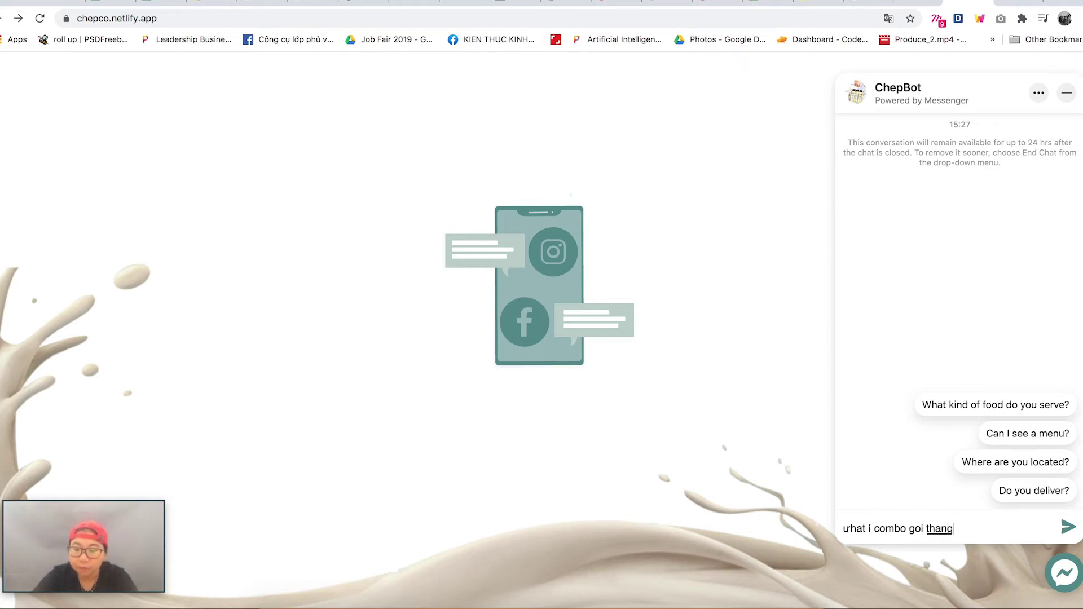
pyautogui.press('Left')
pyautogui.press('Return')
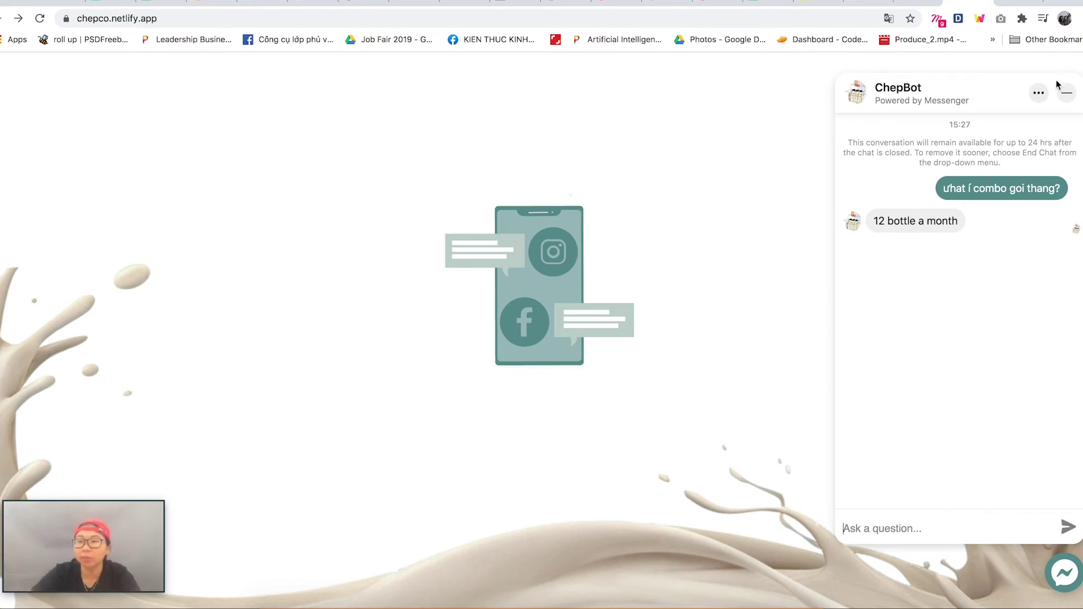
pyautogui.click(1066, 95)
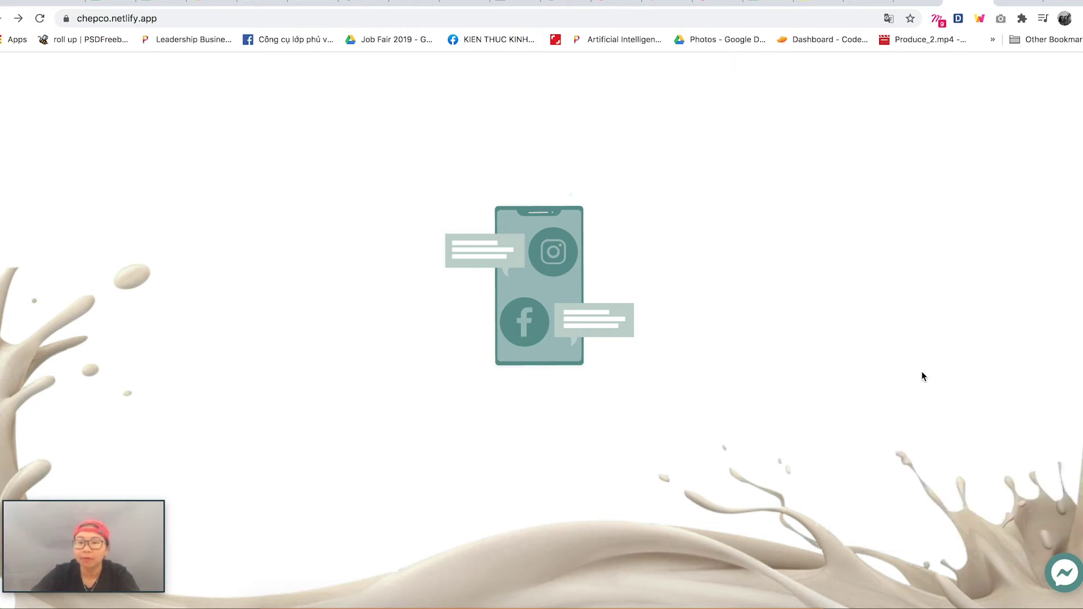
# - Log in through Google with the first listed account after briefly visiting the Sign Up page
pyautogui.scroll(5, 922, 374)
pyautogui.scroll(10, 921, 375)
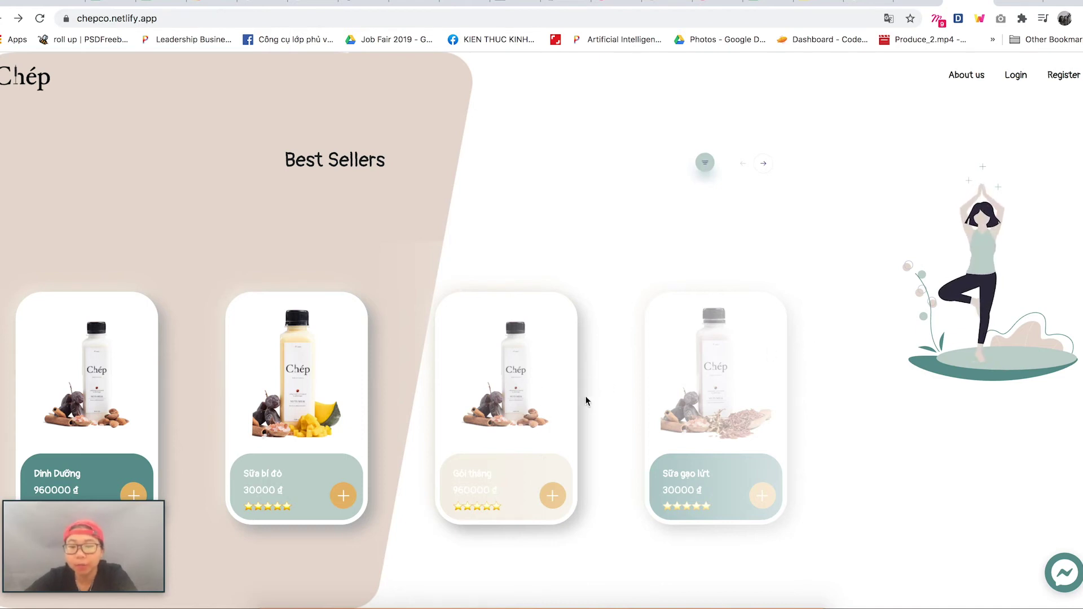
pyautogui.click(1020, 82)
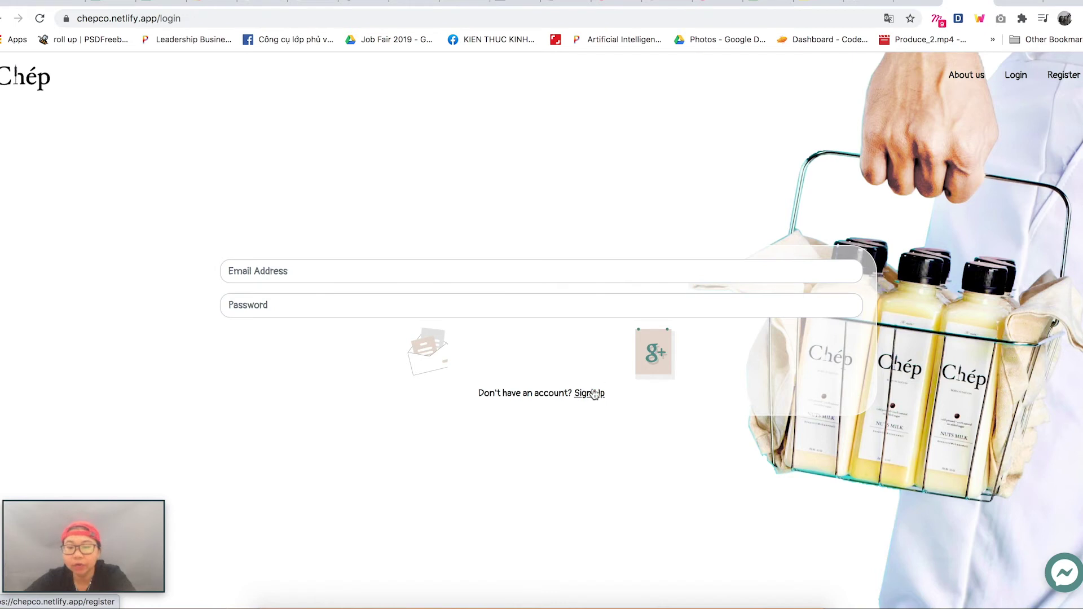
pyautogui.click(590, 394)
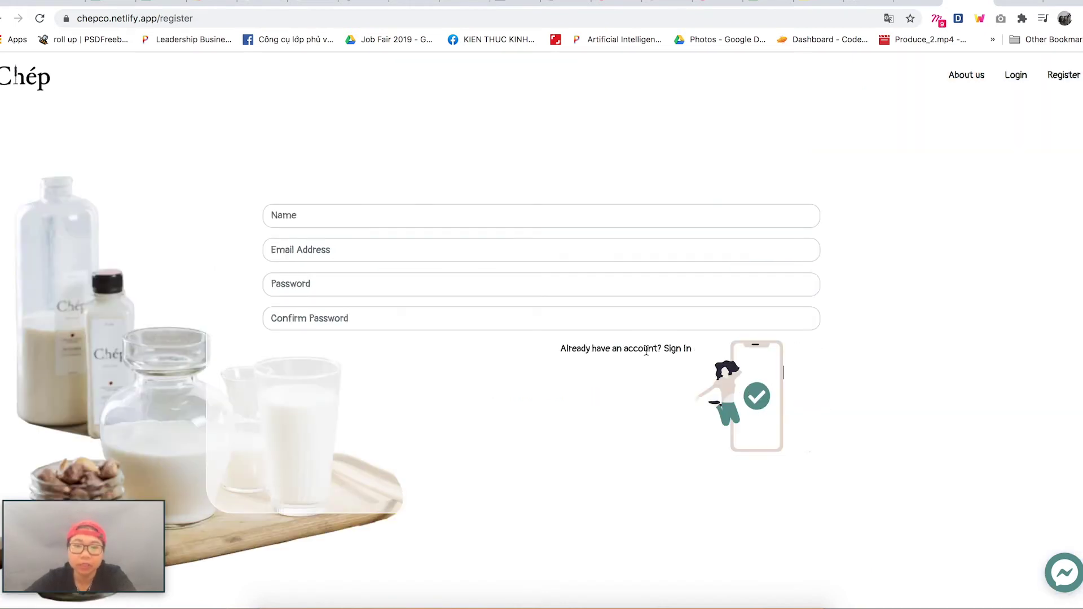
pyautogui.click(673, 356)
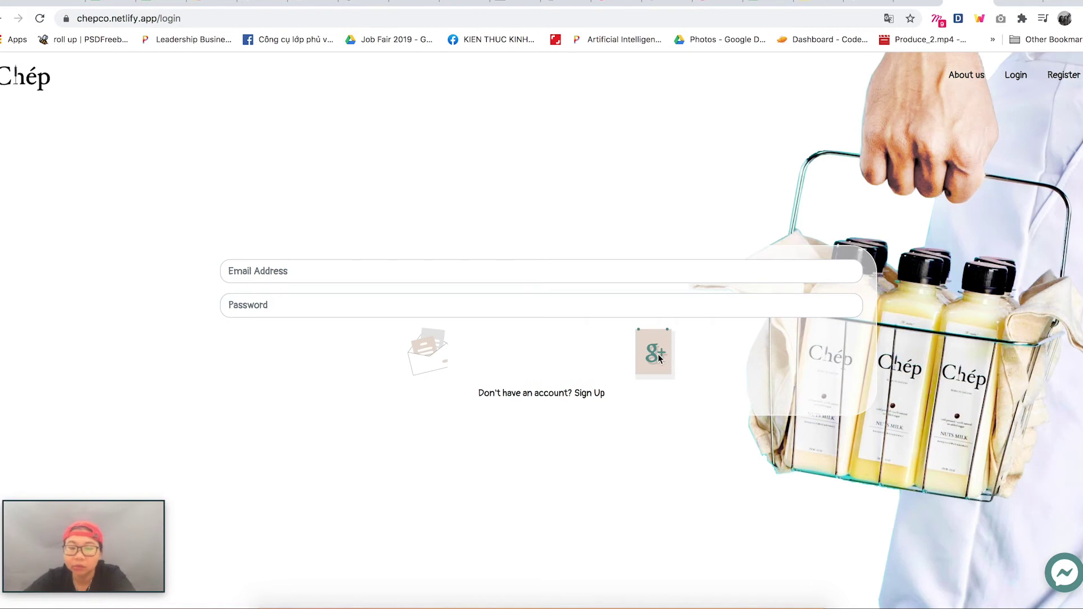
pyautogui.click(656, 355)
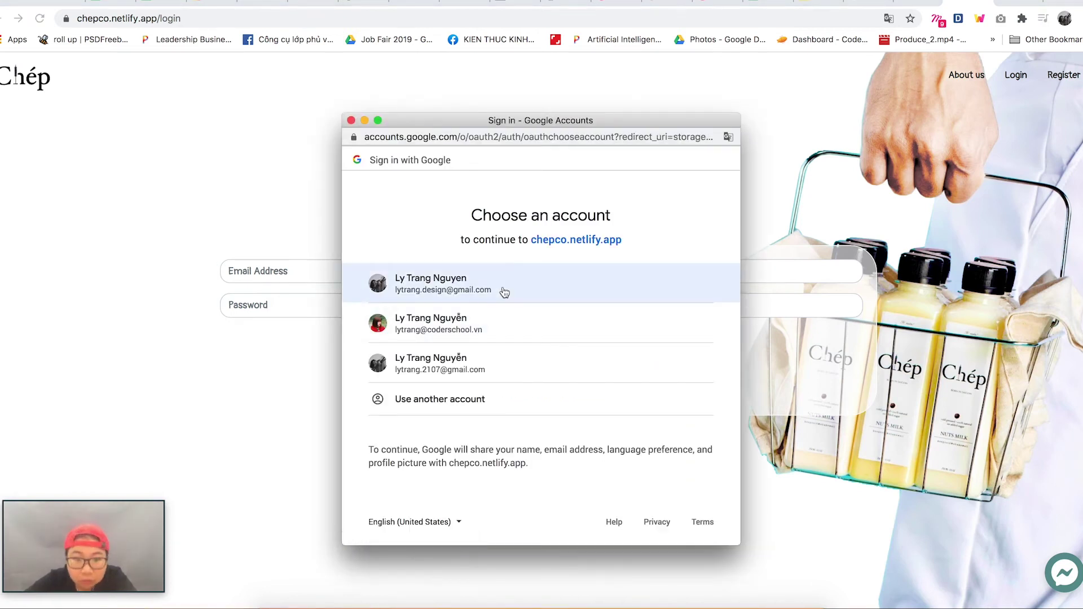
pyautogui.click(512, 288)
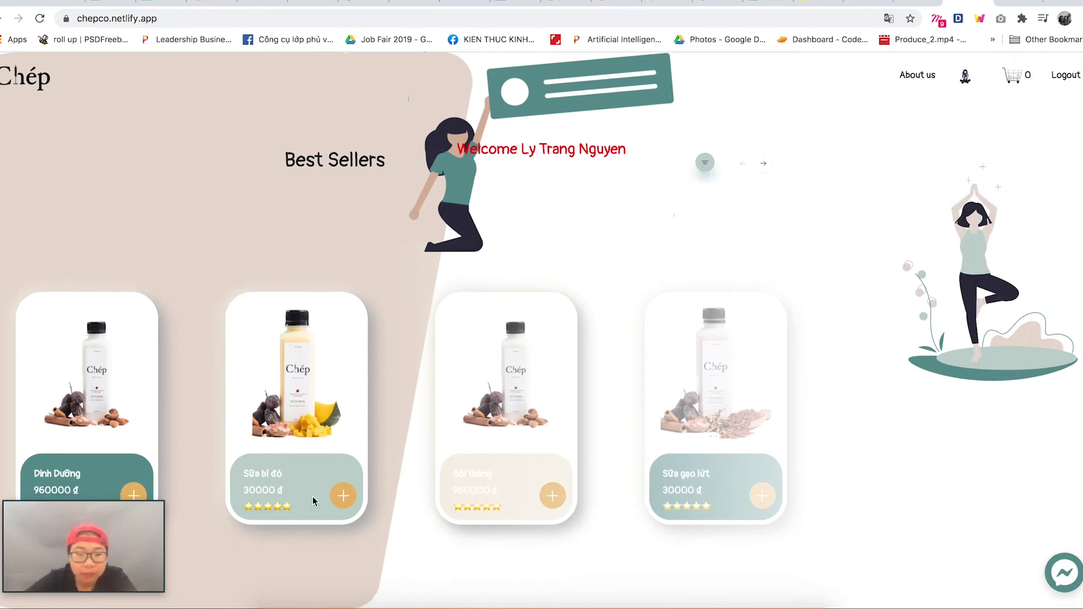
# - Add Sữa bí đỏ, Gói tháng and Sữa gạo lứt from Best Sellers, then view the cart
pyautogui.click(342, 496)
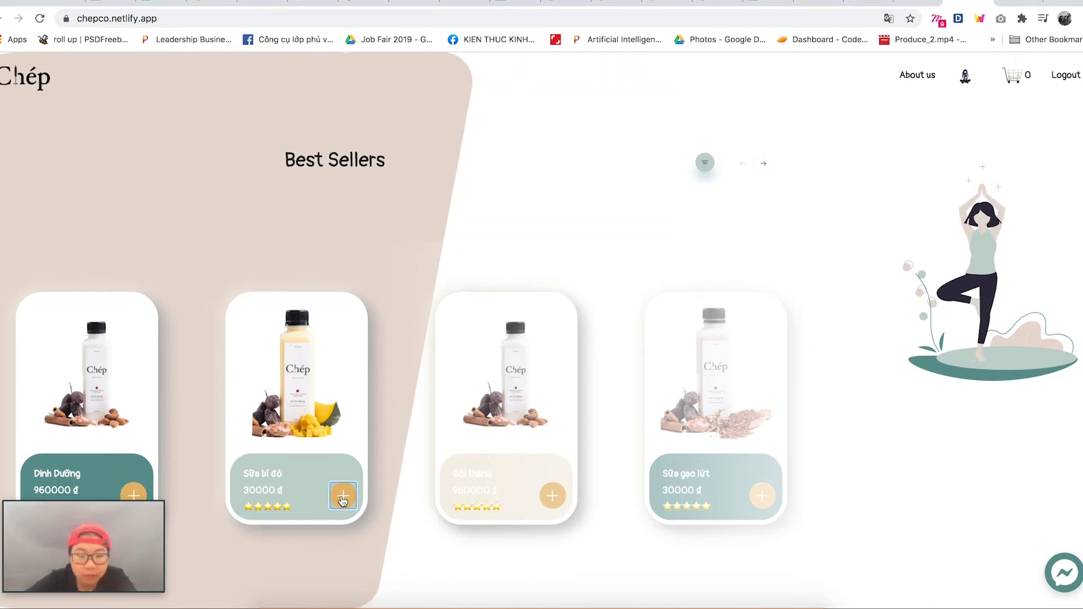
pyautogui.click(553, 496)
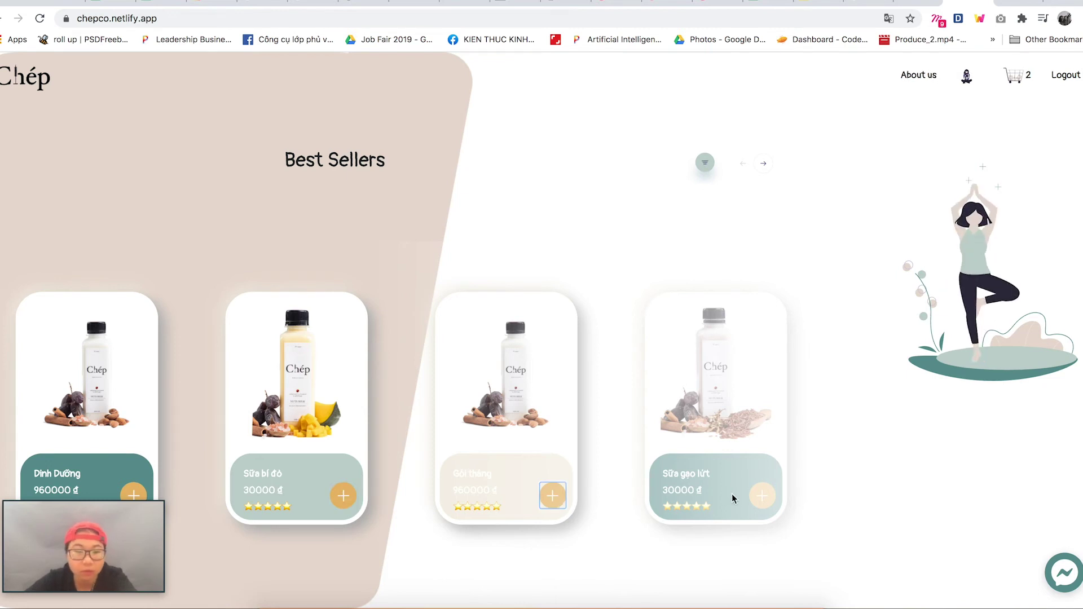
pyautogui.click(765, 499)
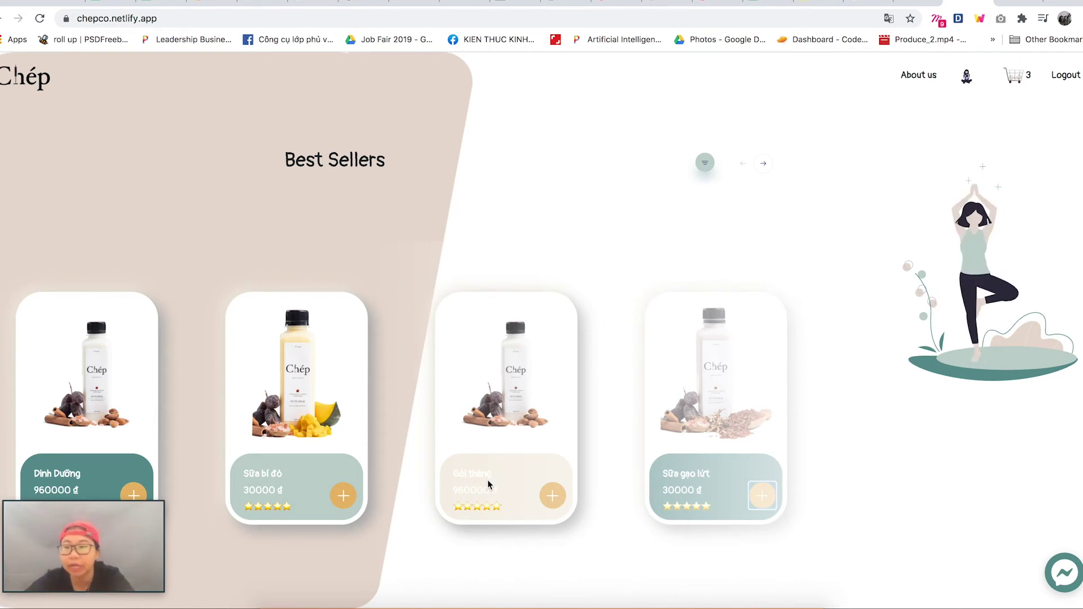
pyautogui.click(1028, 78)
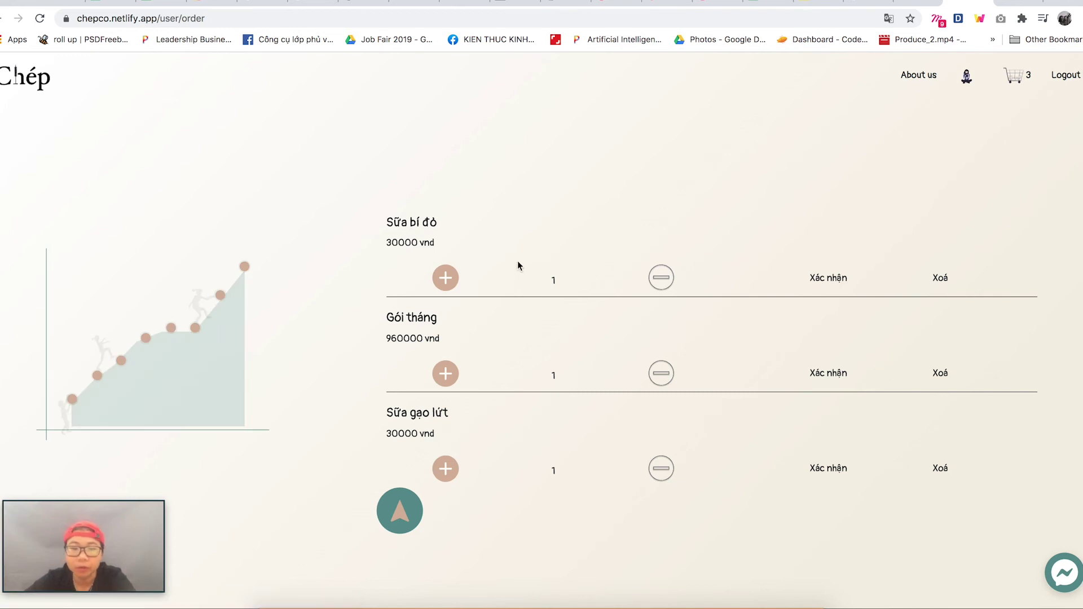
# - Set Sữa bí đỏ to quantity 3, remove Sữa gạo lứt, and continue to shipping info
pyautogui.click(448, 282)
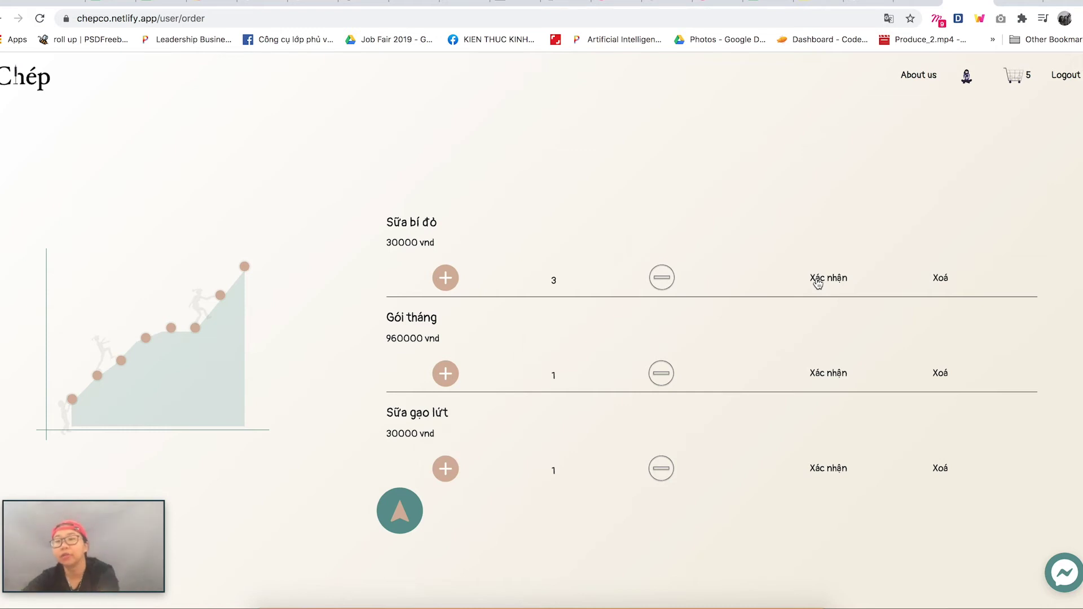
pyautogui.click(940, 469)
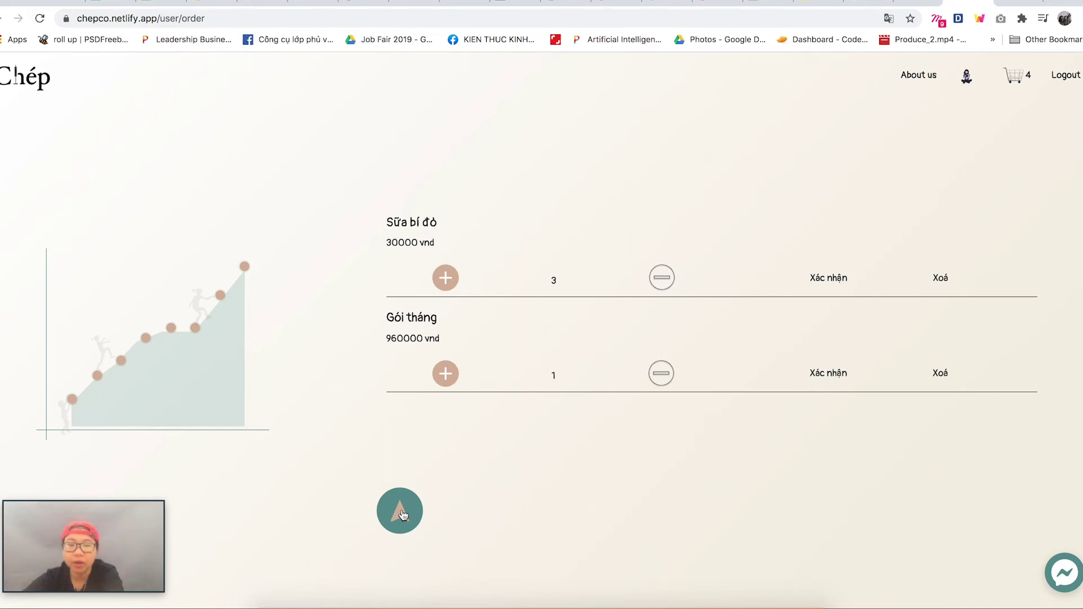
pyautogui.click(400, 517)
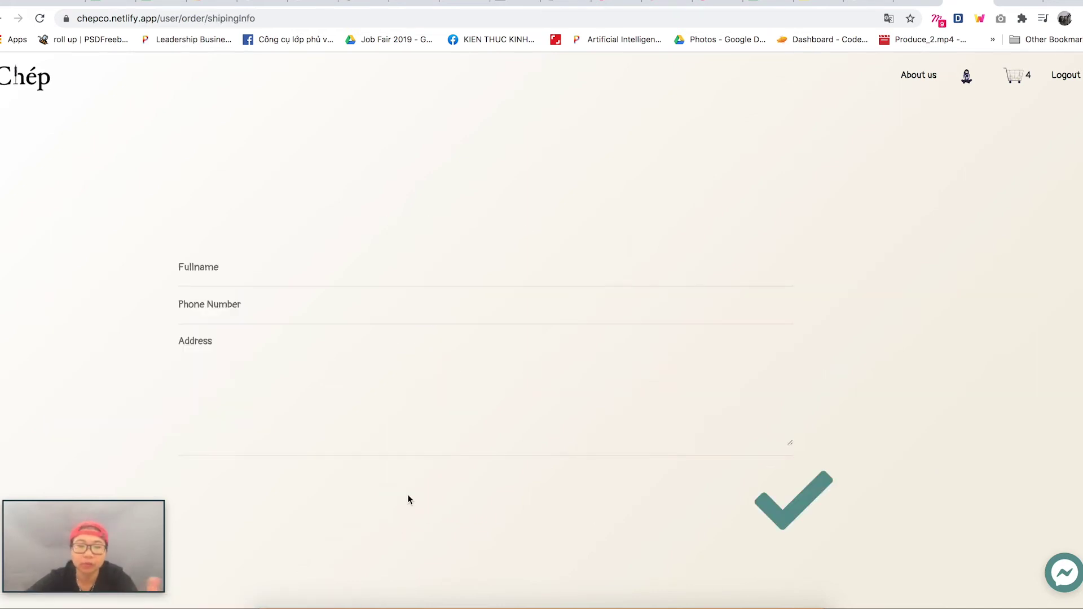
# - Fill in the customer's full name, phone number and delivery address, then submit the order
pyautogui.click(483, 273)
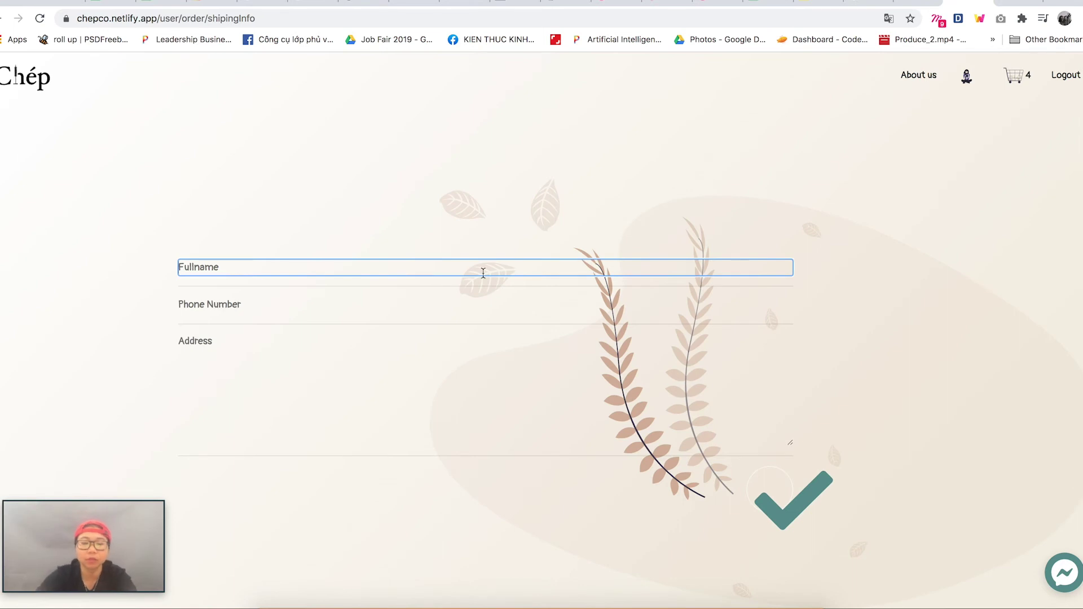
pyautogui.write('trang')
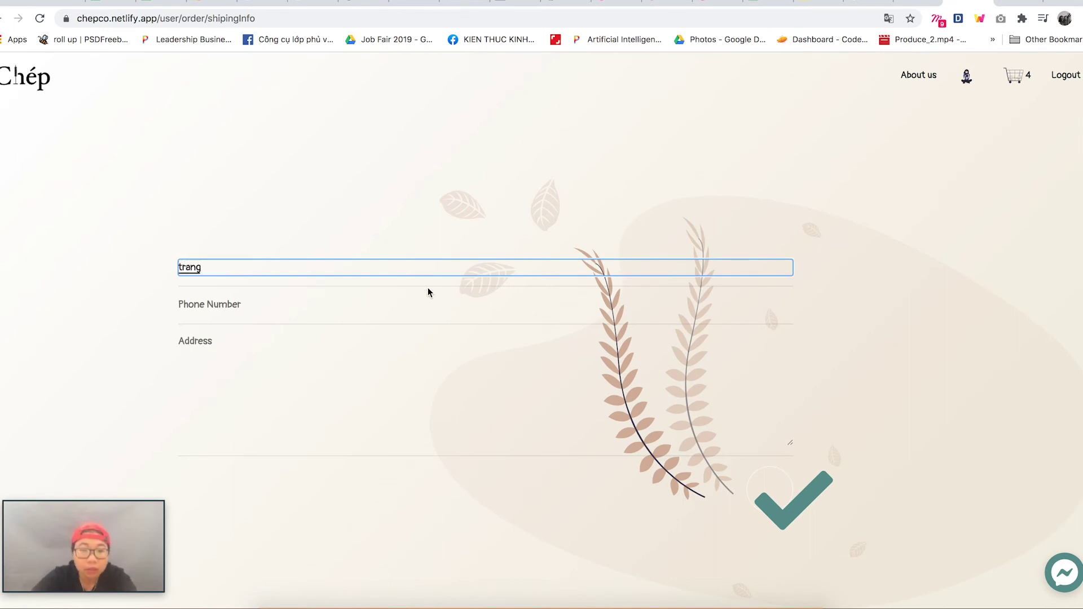
pyautogui.click(401, 297)
pyautogui.write('123456')
pyautogui.click(363, 360)
pyautogui.write('gfszdhgdfhdgs')
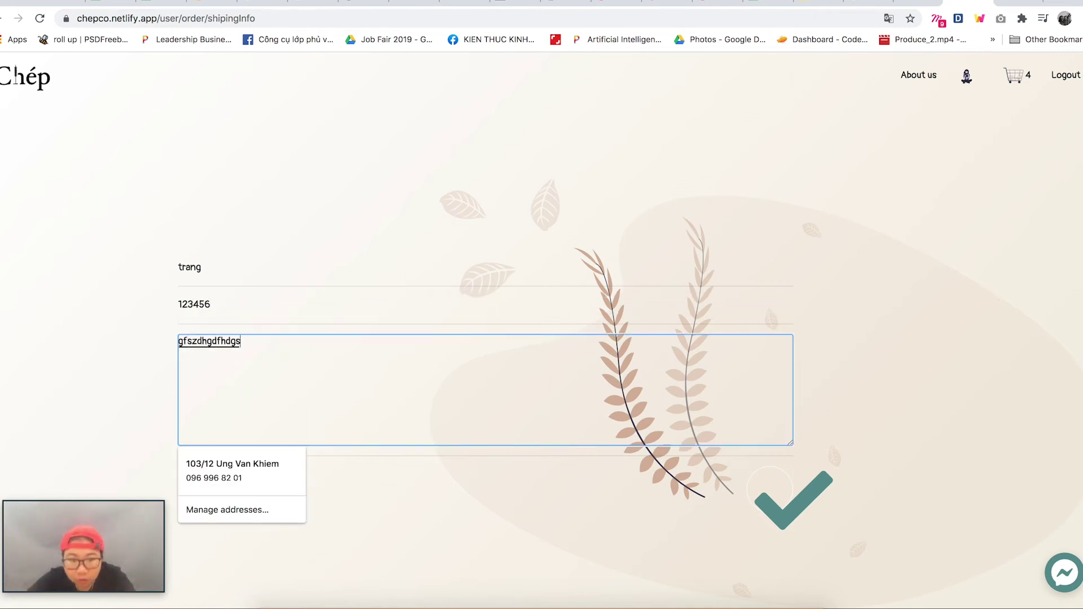
pyautogui.click(780, 491)
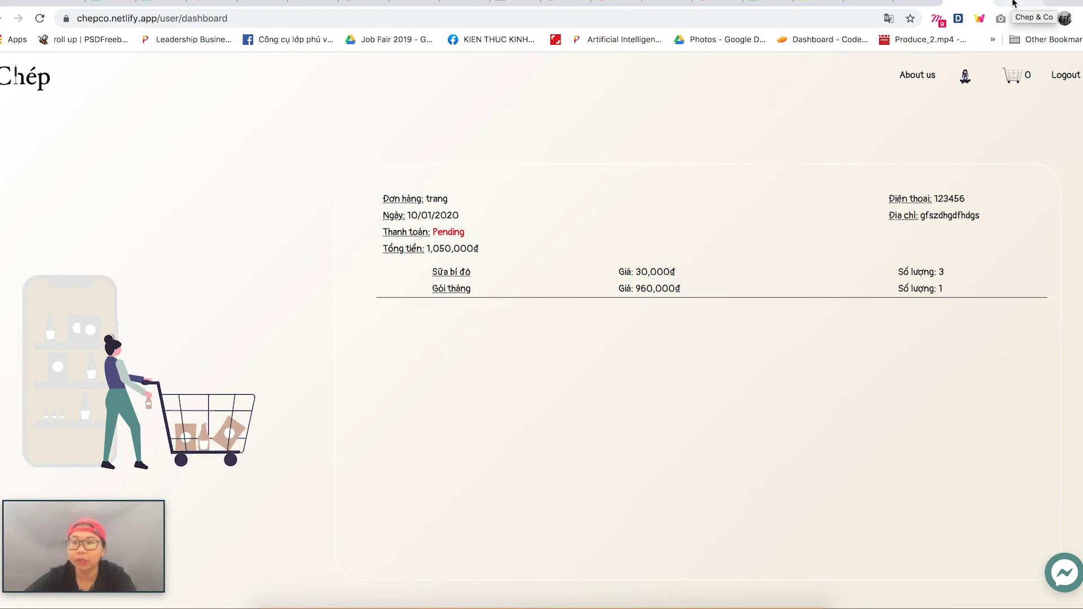
# - Log in with the admin account's e-mail and password, dismiss the password warning, and view orders
pyautogui.click(1013, 3)
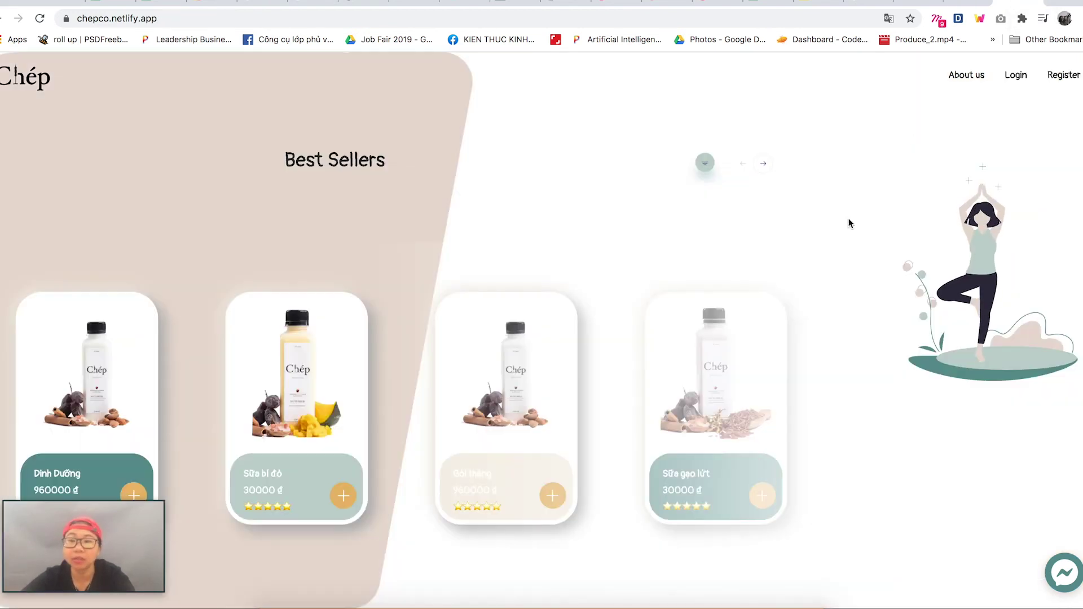
pyautogui.click(1016, 75)
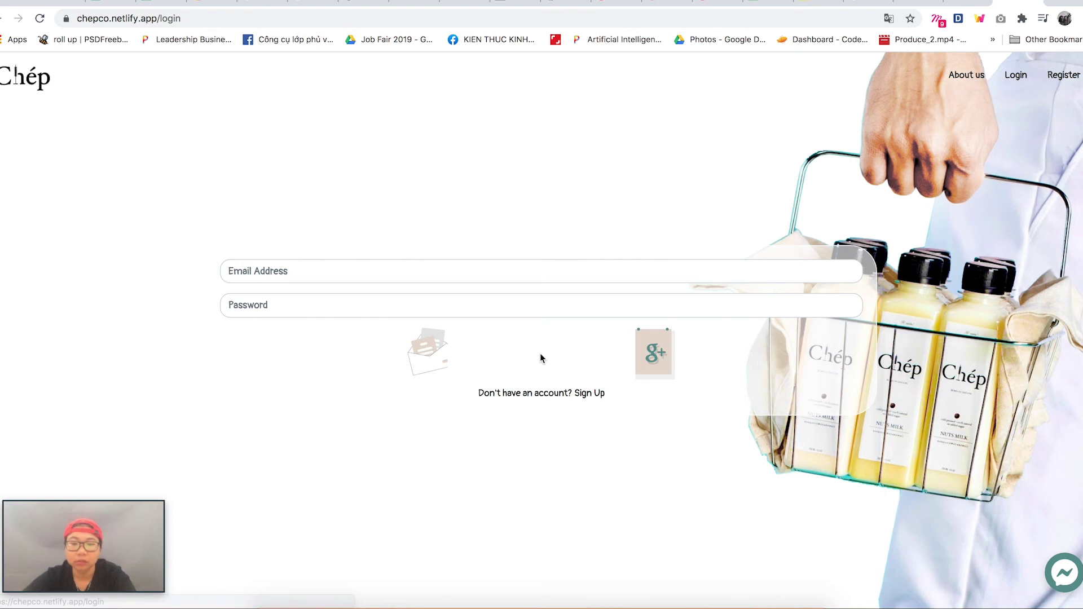
pyautogui.click(515, 271)
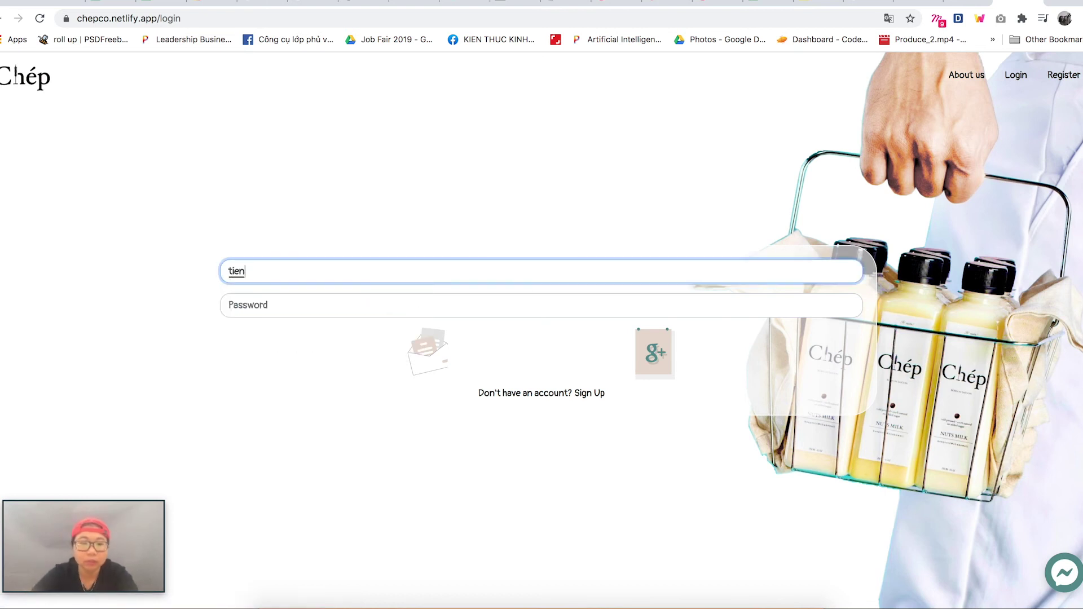
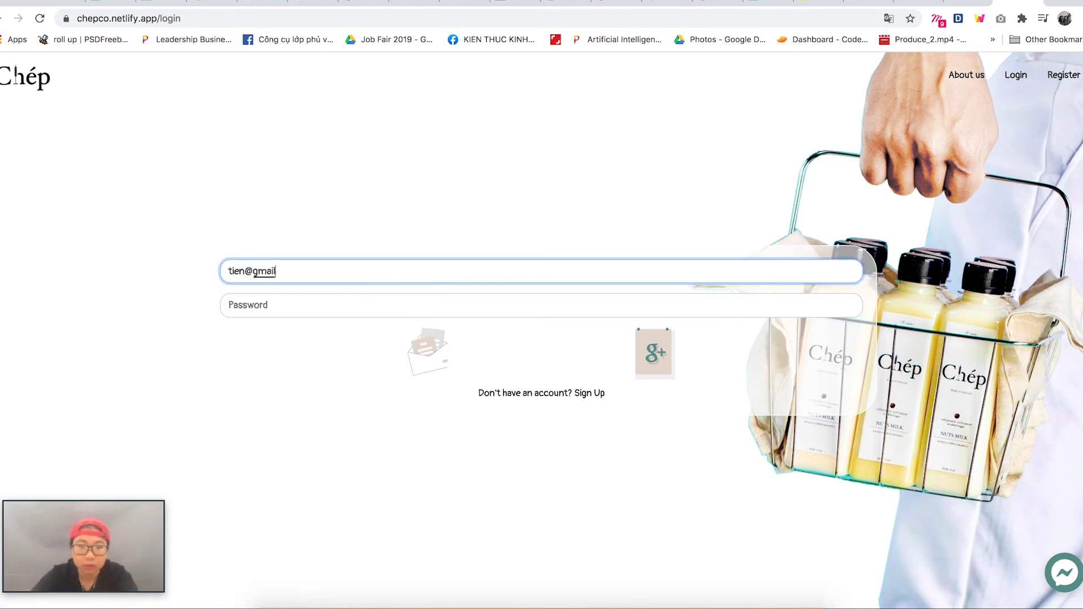
pyautogui.click(501, 304)
pyautogui.write('123')
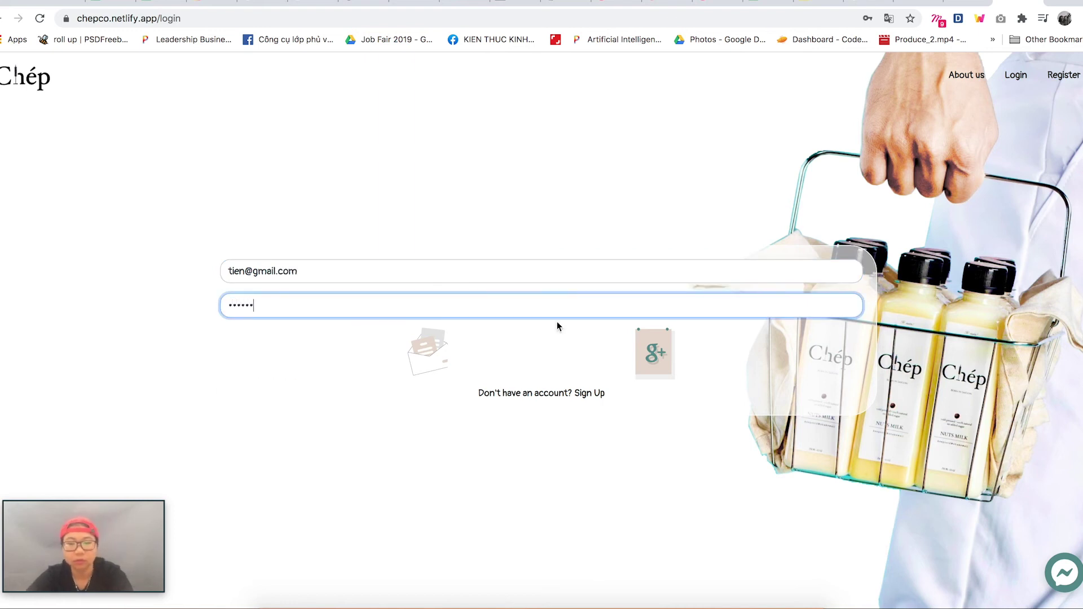
pyautogui.click(412, 360)
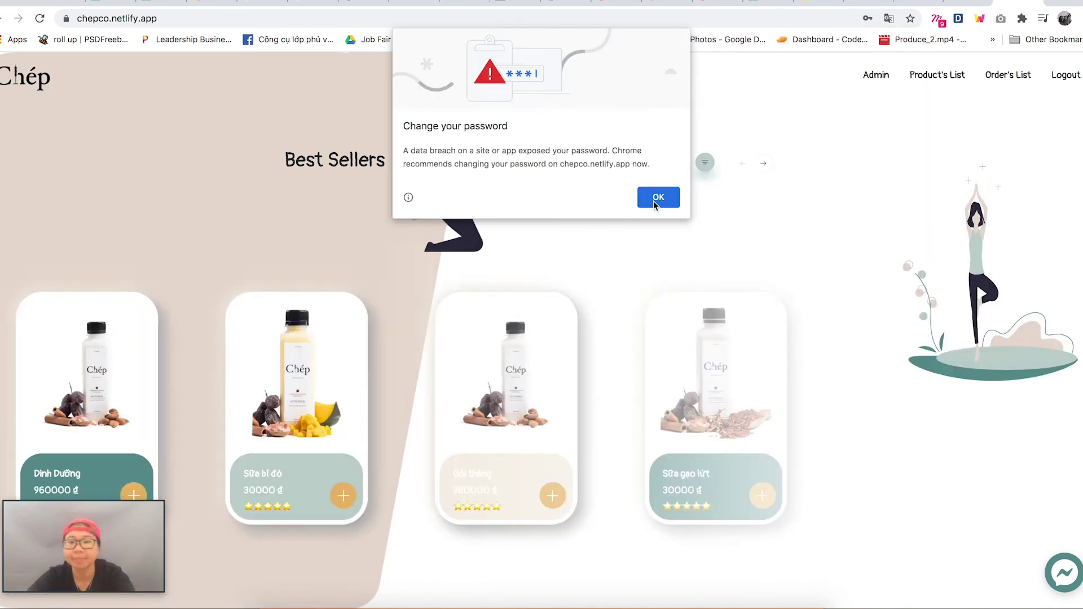
pyautogui.click(655, 204)
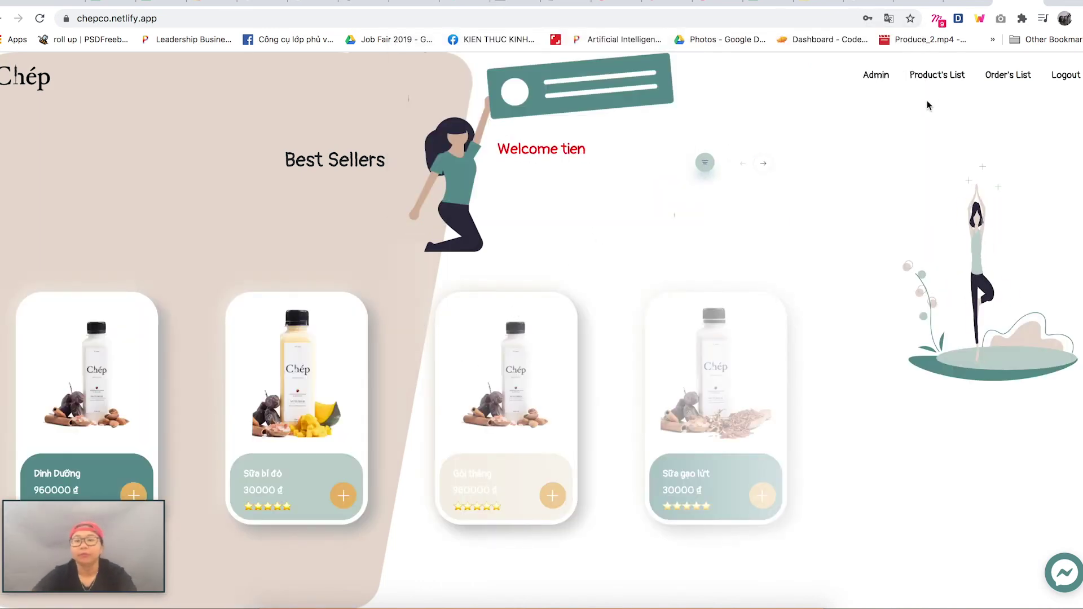
pyautogui.click(1000, 74)
# - Set the newest 1,050,000₫ order, dated 10/01/2020, to payment status Paid
pyautogui.scroll(1, 628, 326)
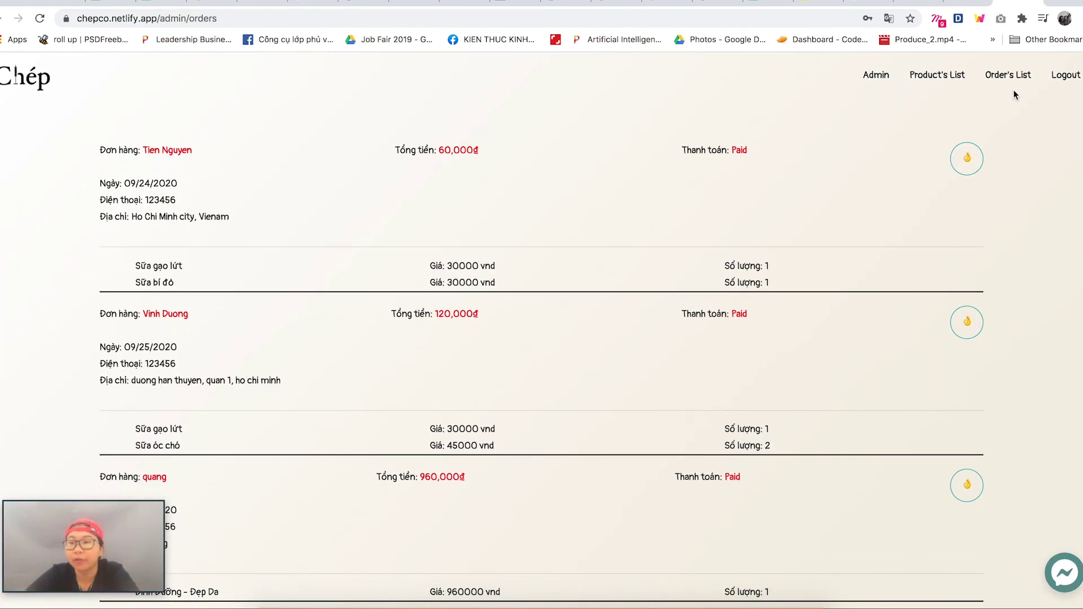
pyautogui.scroll(-7, 664, 384)
pyautogui.scroll(-5, 664, 381)
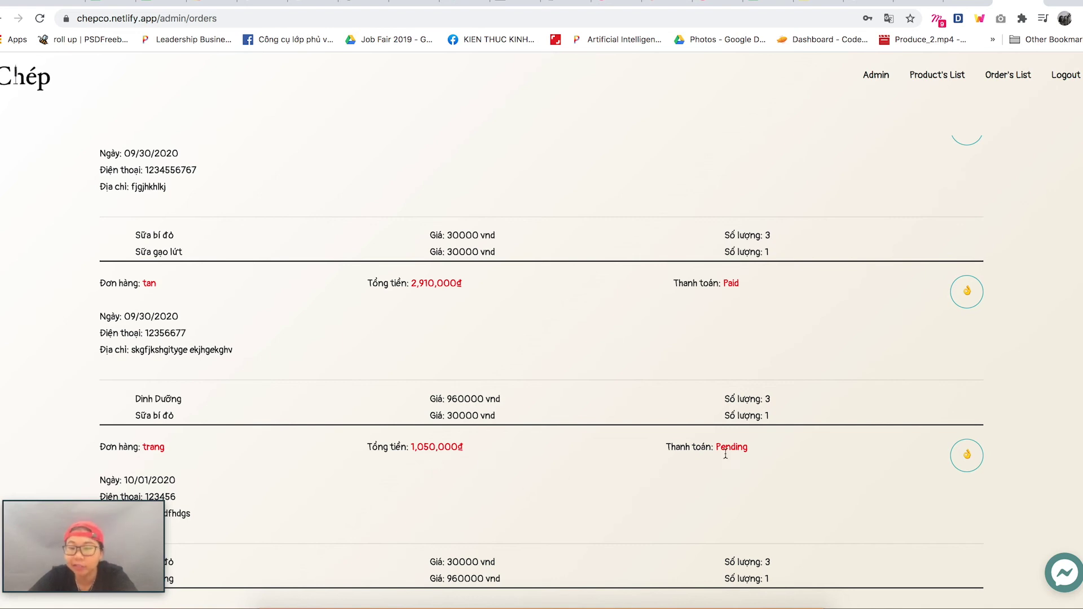
pyautogui.rightClick(359, 482)
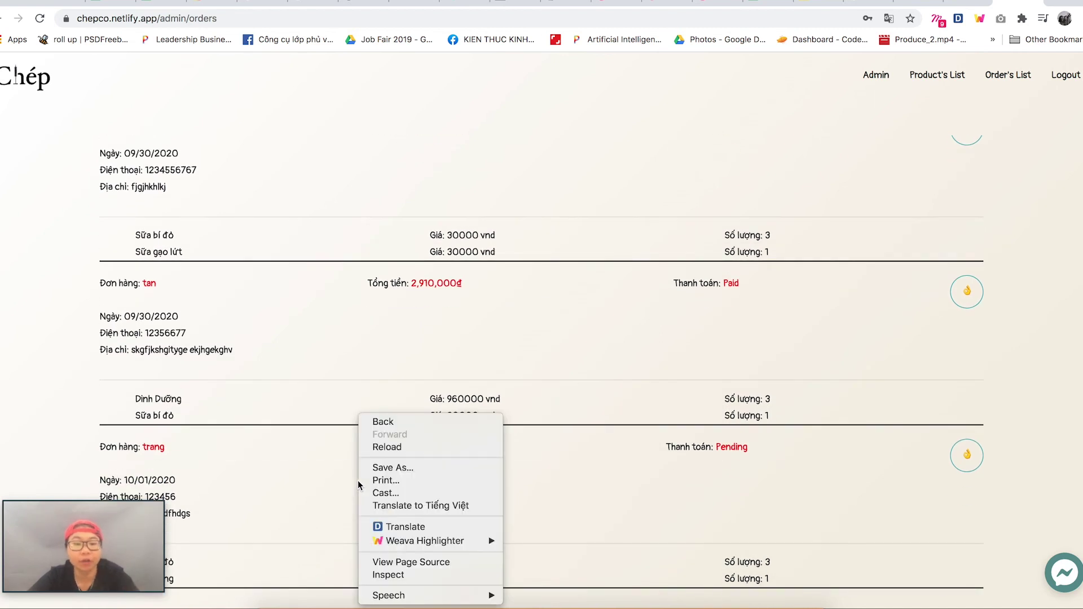
pyautogui.click(281, 506)
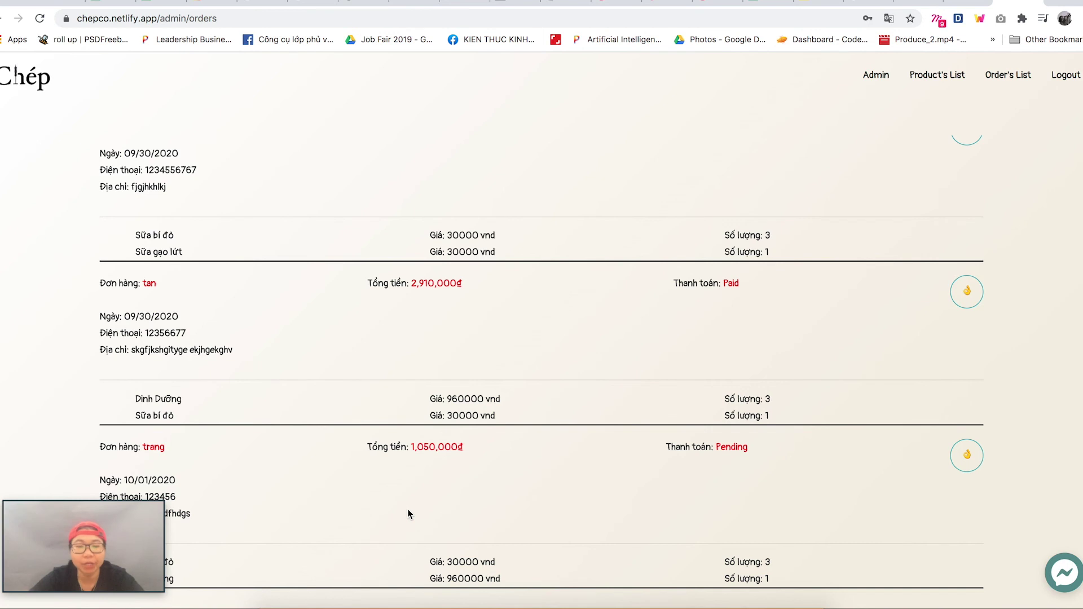
pyautogui.click(968, 457)
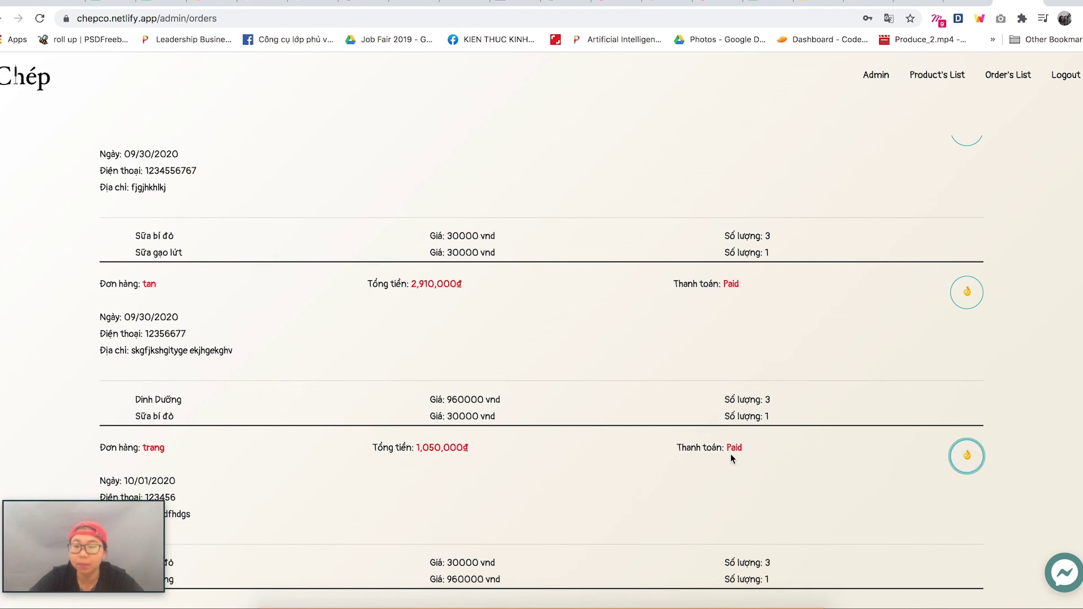
# - Review the 6,270,000₫ revenue table, browse the product list, and open the add-product form
pyautogui.click(873, 82)
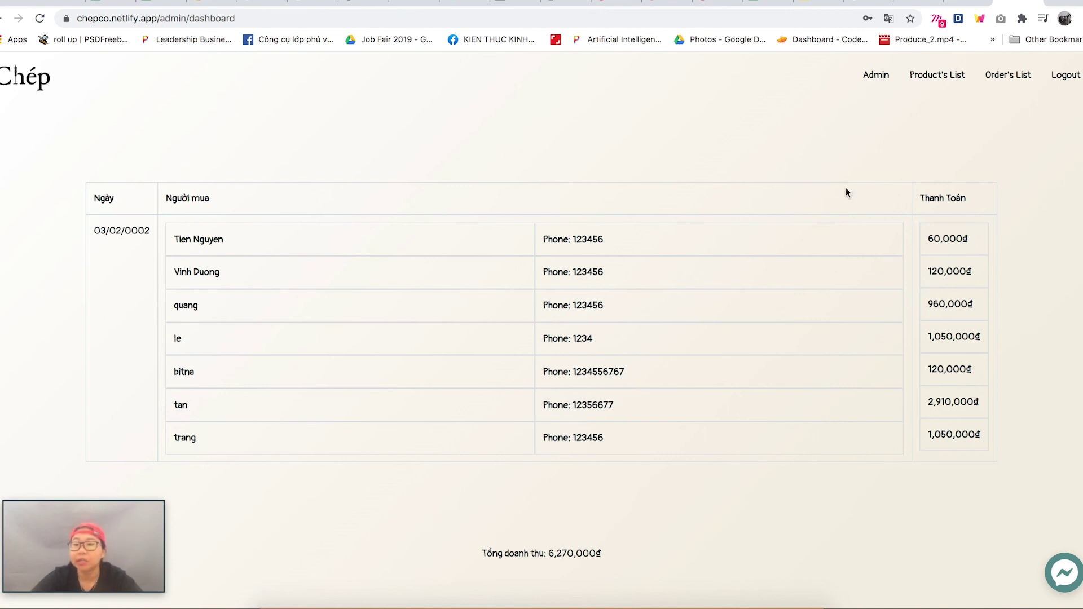
pyautogui.click(943, 81)
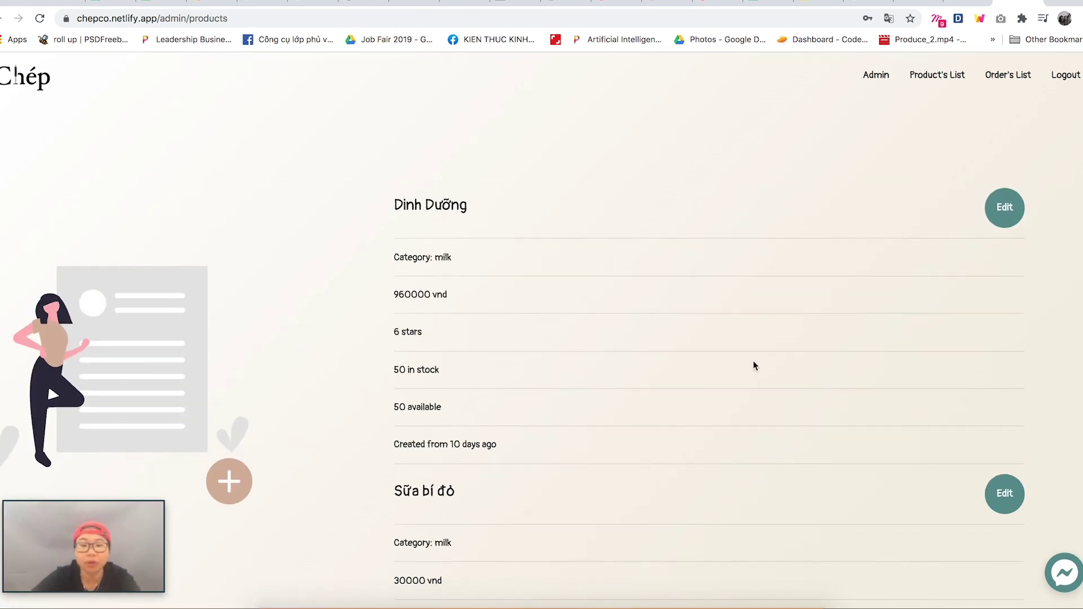
pyautogui.scroll(-4, 753, 363)
pyautogui.scroll(-5, 754, 364)
pyautogui.scroll(-4, 753, 365)
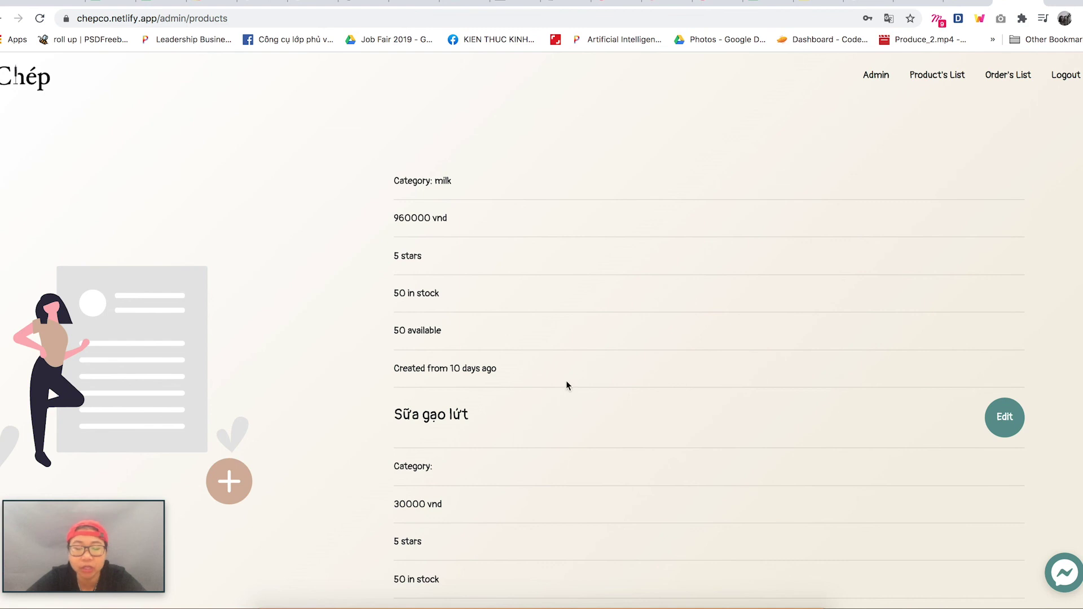
pyautogui.click(239, 484)
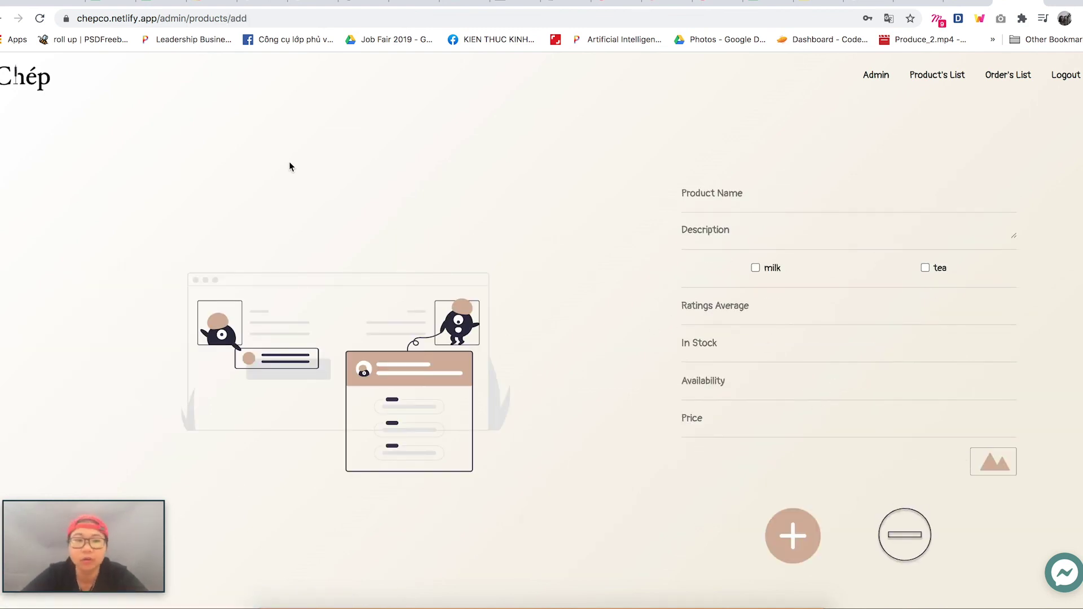
# - Change Dinh Dưỡng's price from 960000 to 90000 vnd, save it, and check the updated listing
pyautogui.click(1, 20)
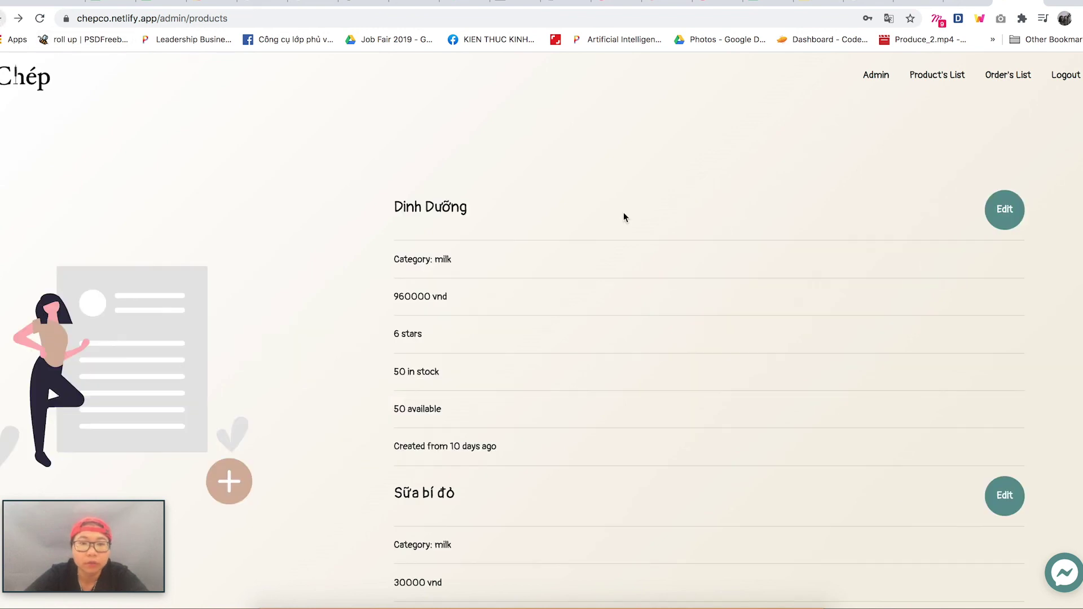
pyautogui.click(999, 213)
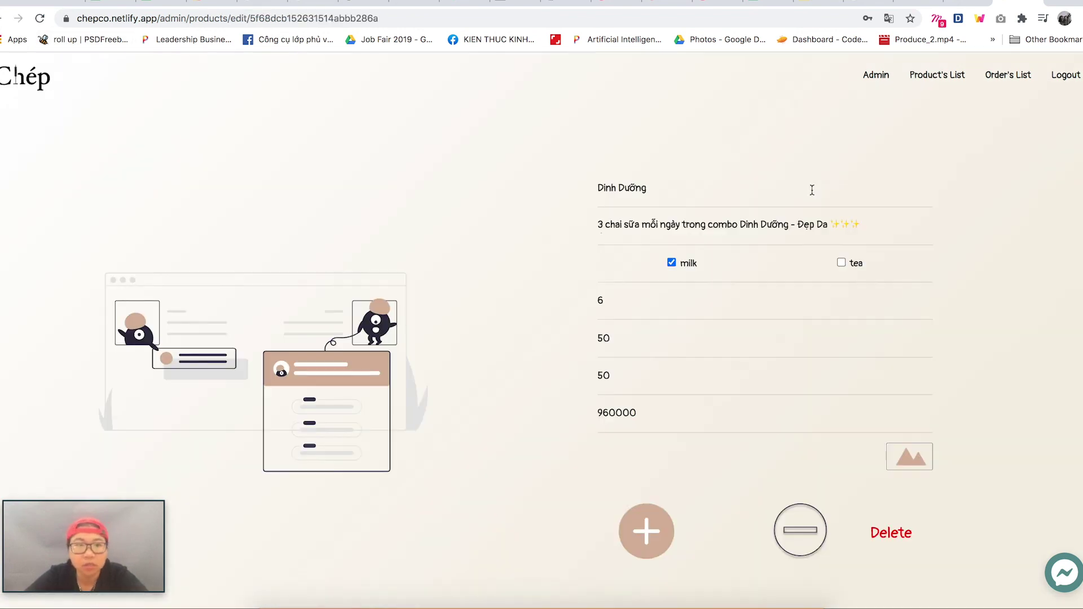
pyautogui.click(643, 413)
pyautogui.press('BackSpace')
pyautogui.press('BackSpace')
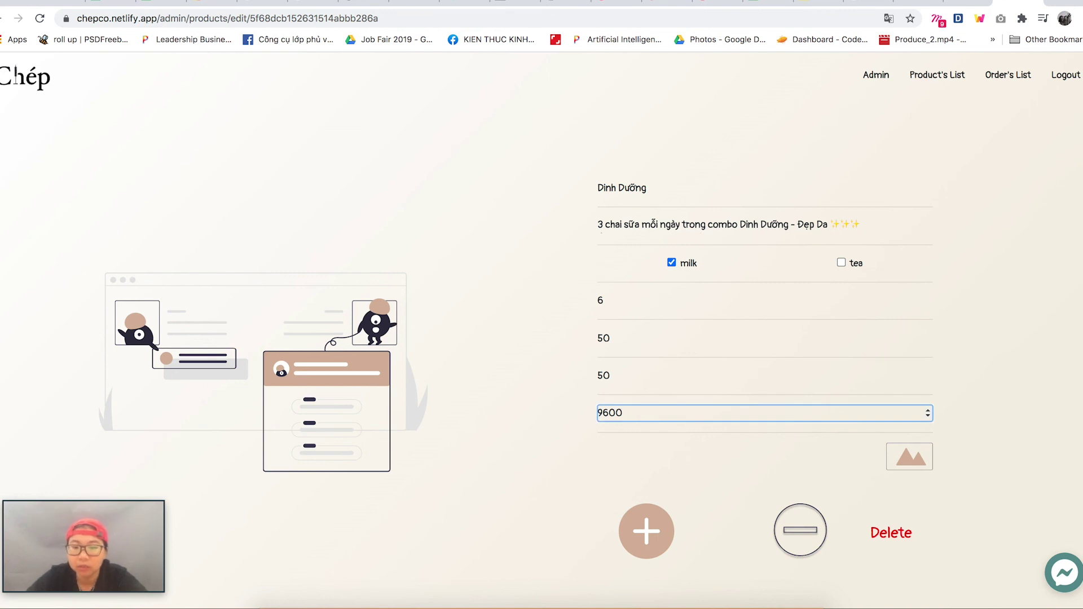
pyautogui.press('BackSpace')
pyautogui.press('BackSpace')
pyautogui.press('BackSpace')
pyautogui.write('0000')
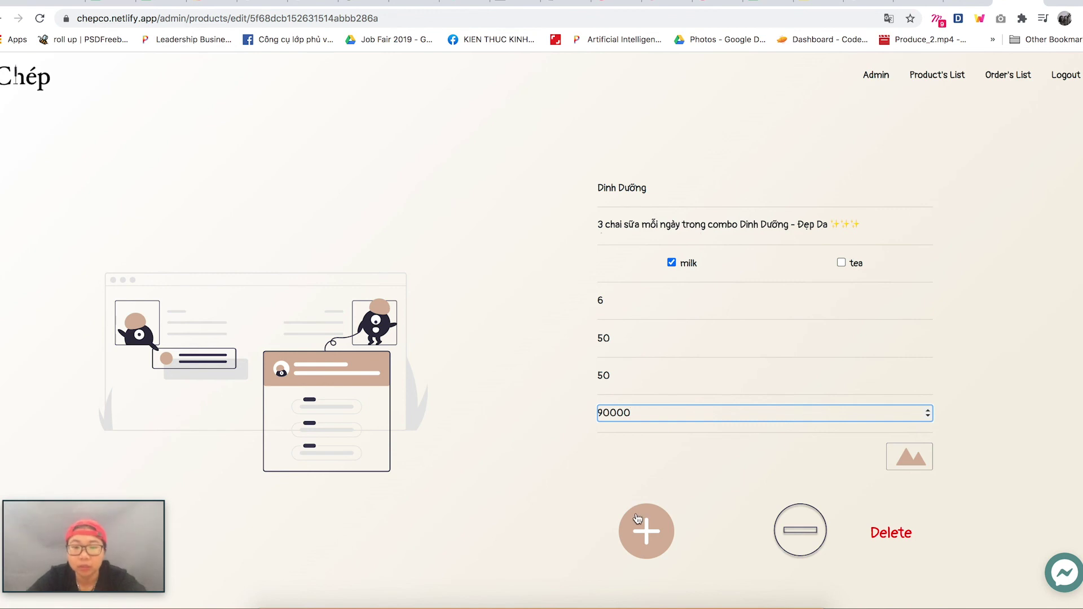
pyautogui.click(648, 533)
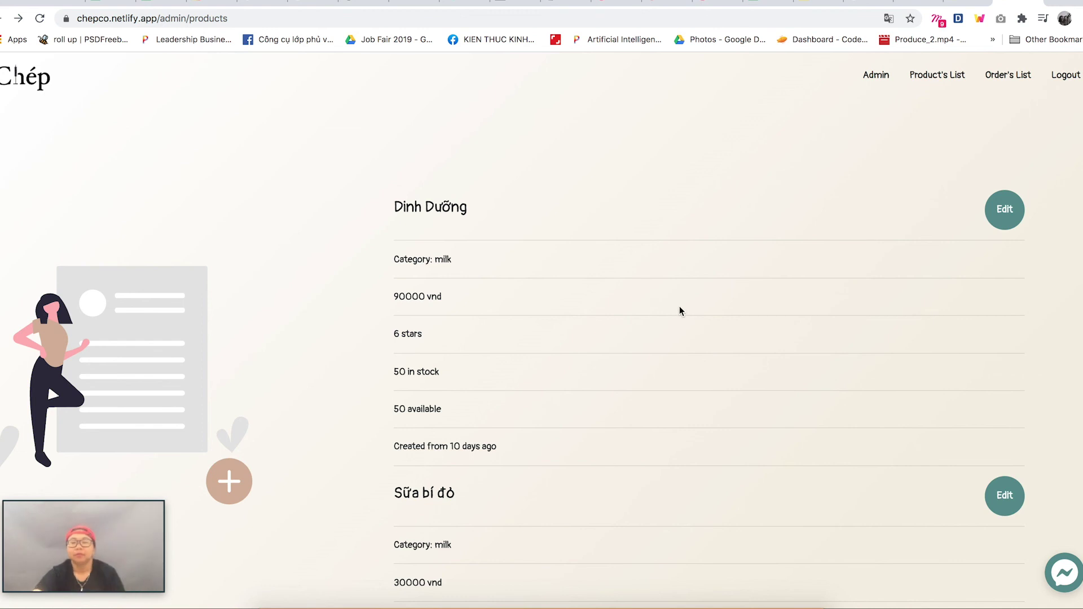
pyautogui.scroll(-5, 711, 350)
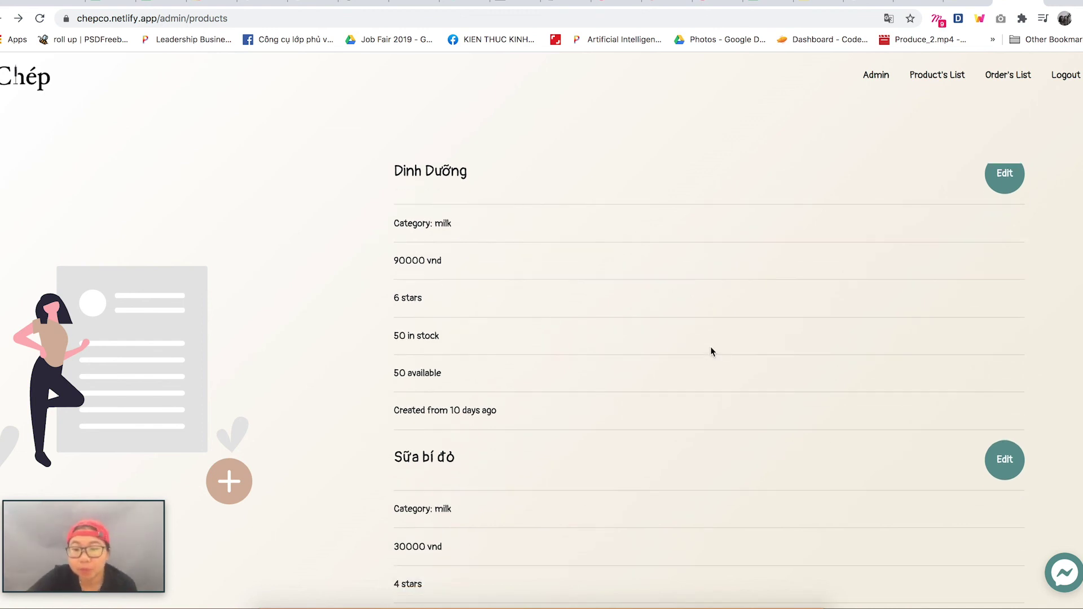
pyautogui.scroll(-1, 1037, 417)
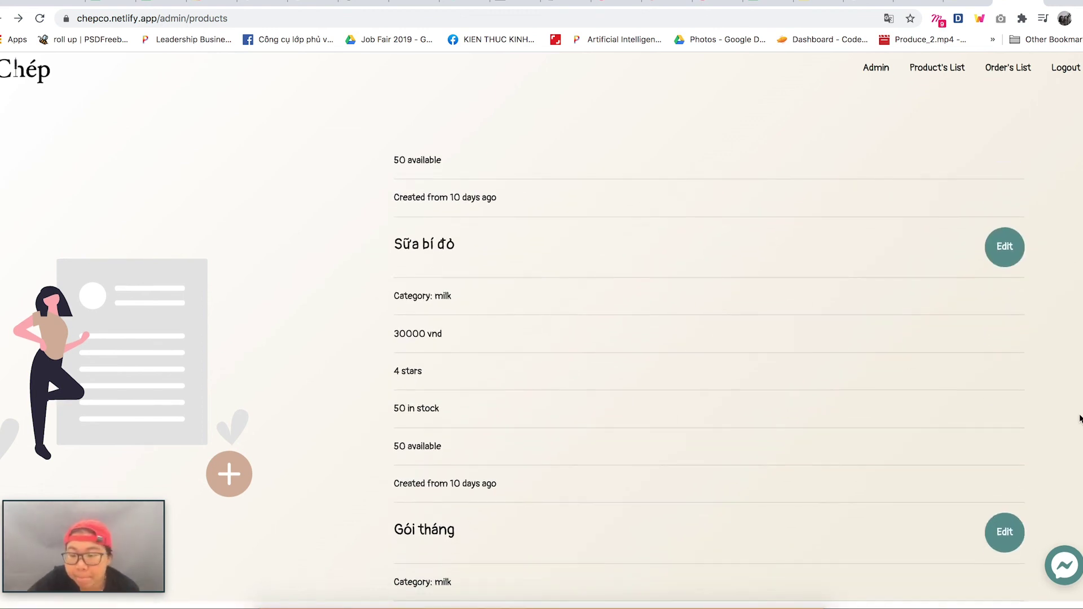